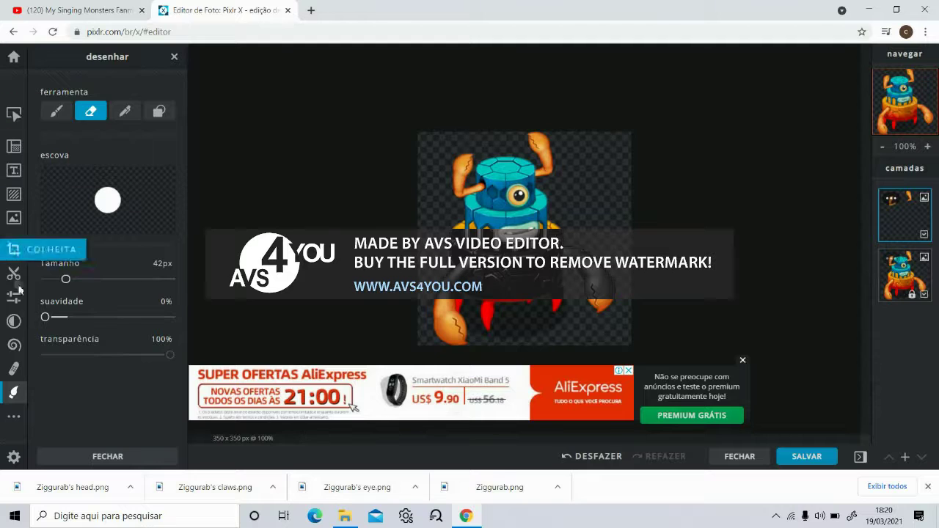
Step: Try out new positions for the Ziggurab's claws.png layer over the monster's body
left_click(13, 114)
left_click_drag(507, 205, 513, 215)
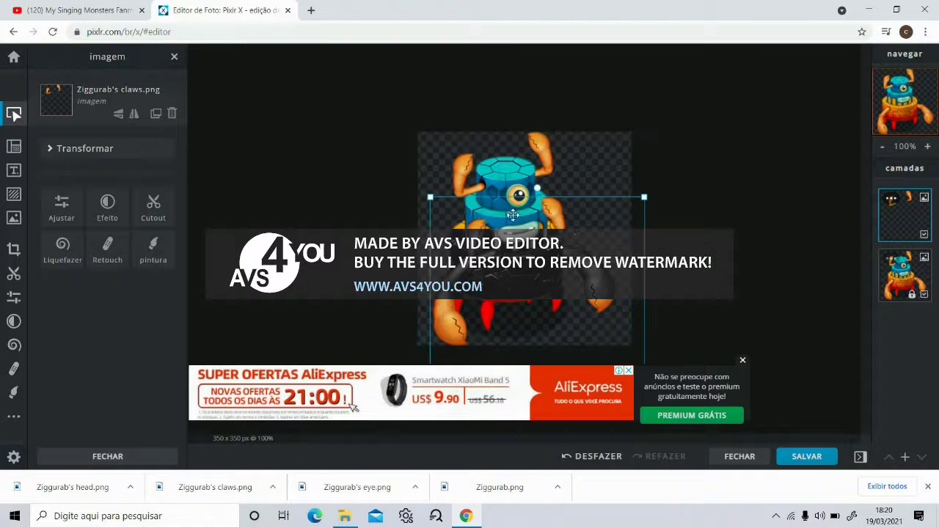
left_click_drag(503, 270, 488, 265)
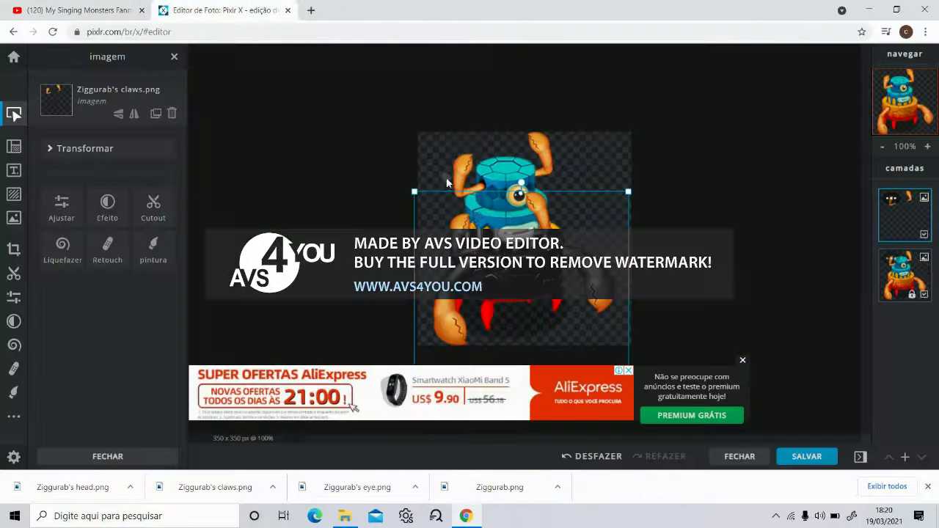
left_click_drag(476, 221, 526, 205)
Step: Delete the Ziggurab's claws.png layer
left_click(924, 234)
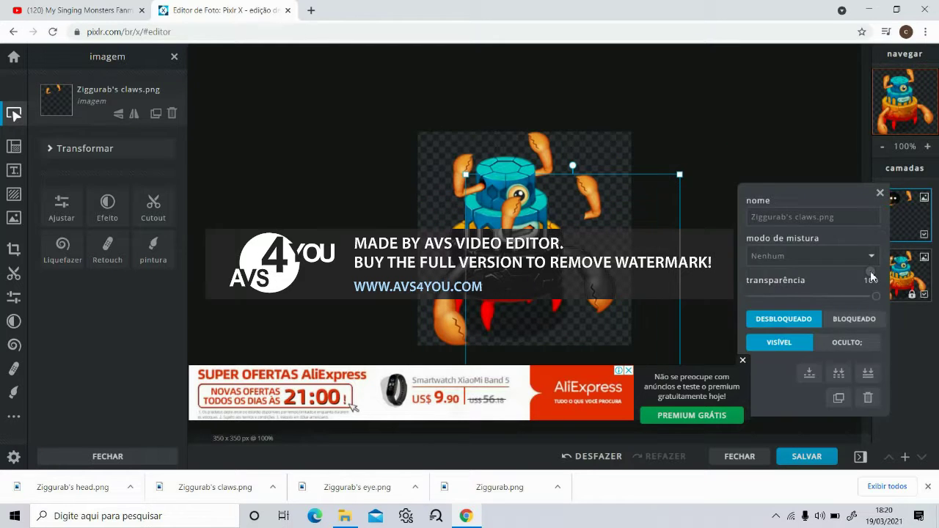
left_click(868, 397)
Step: Check the reference video on YouTube, and add Ziggurab's eye.png as a layer with the eye placed on the monster's red lower body
left_click(34, 9)
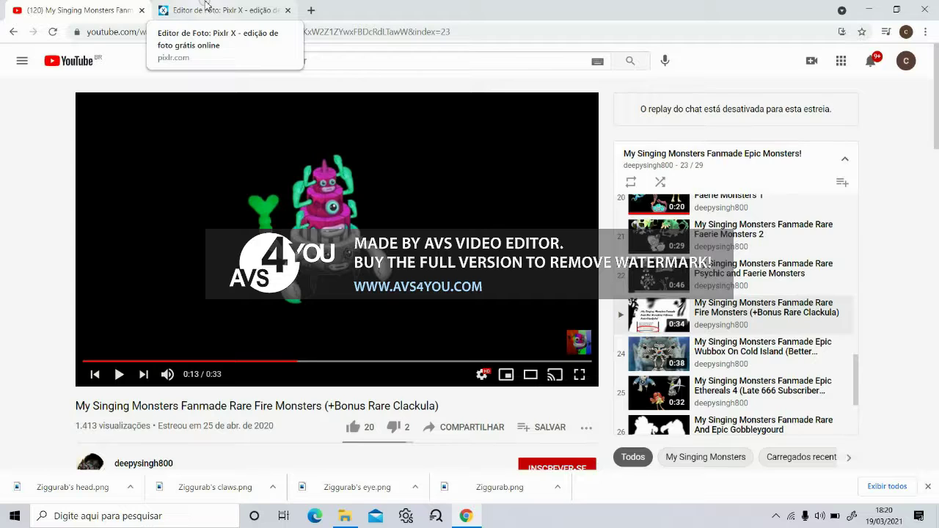
left_click(206, 6)
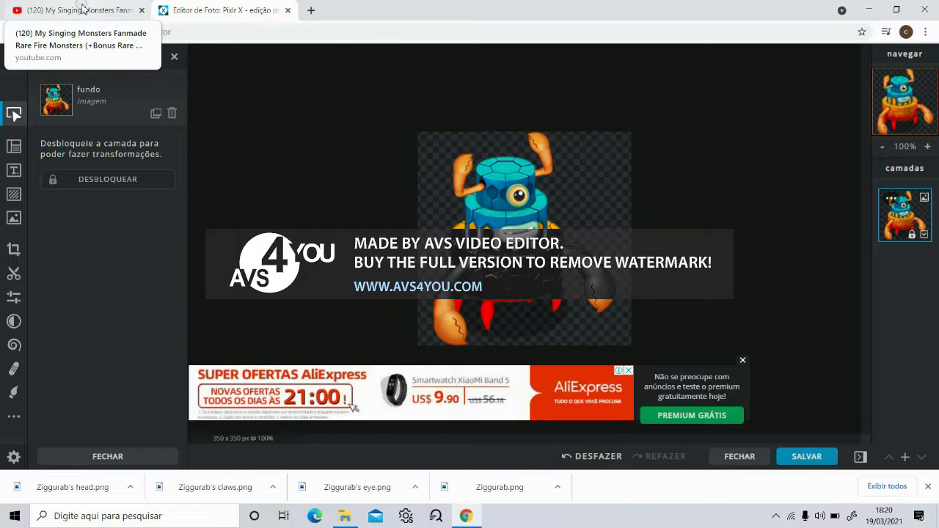
left_click(83, 9)
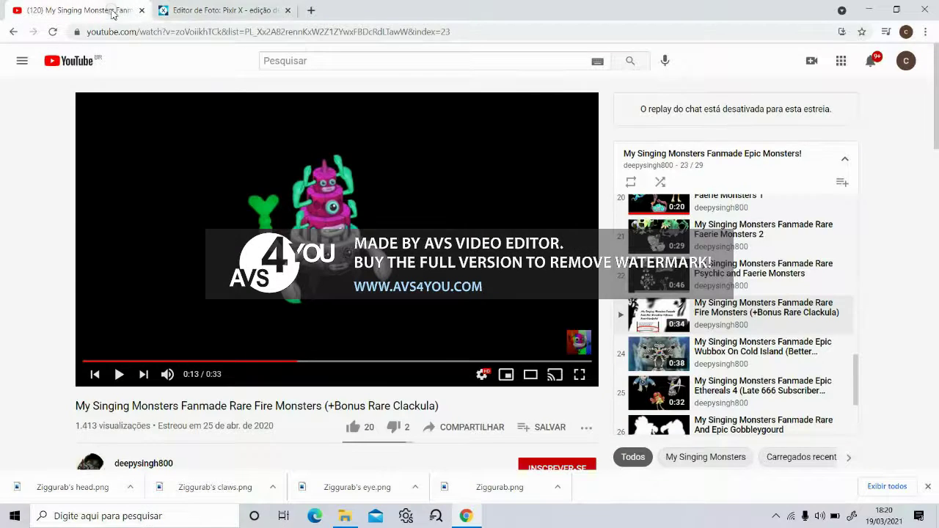
left_click(176, 6)
left_click(83, 9)
left_click(184, 8)
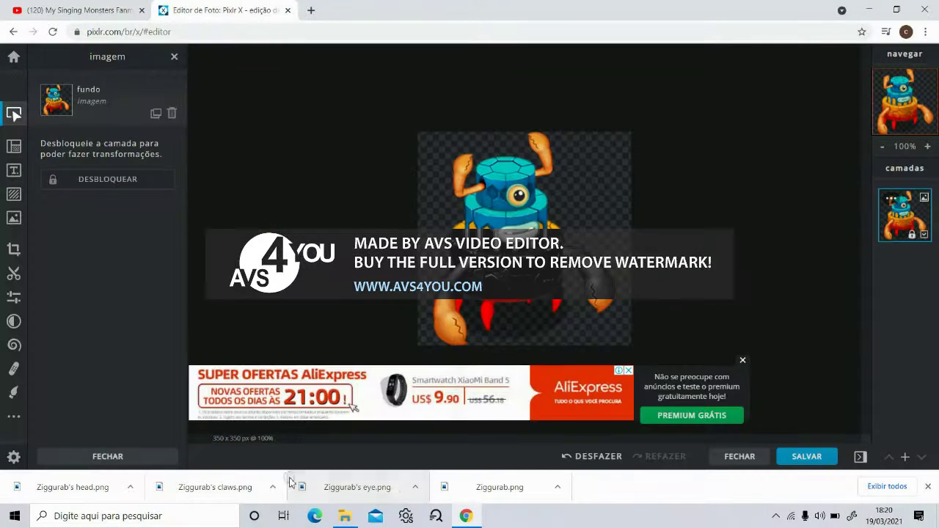
left_click_drag(291, 482, 441, 297)
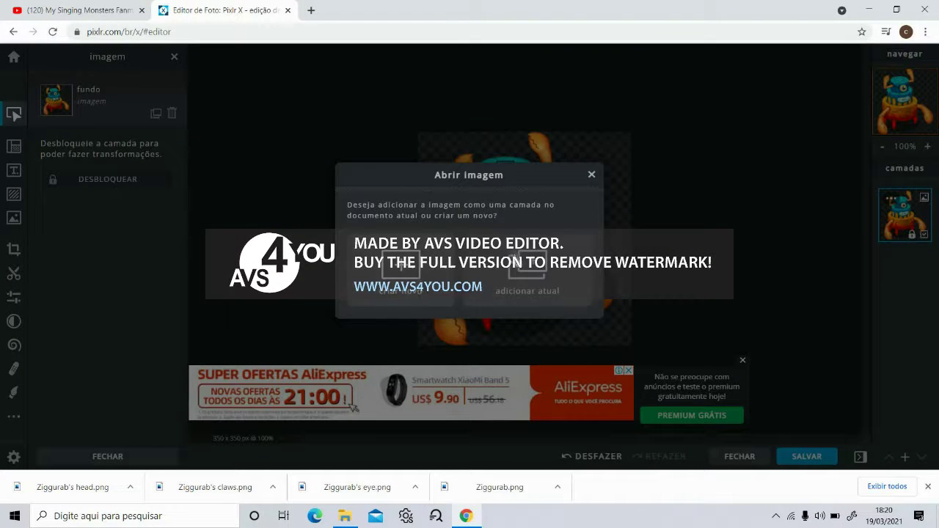
left_click(518, 257)
left_click_drag(554, 218, 531, 292)
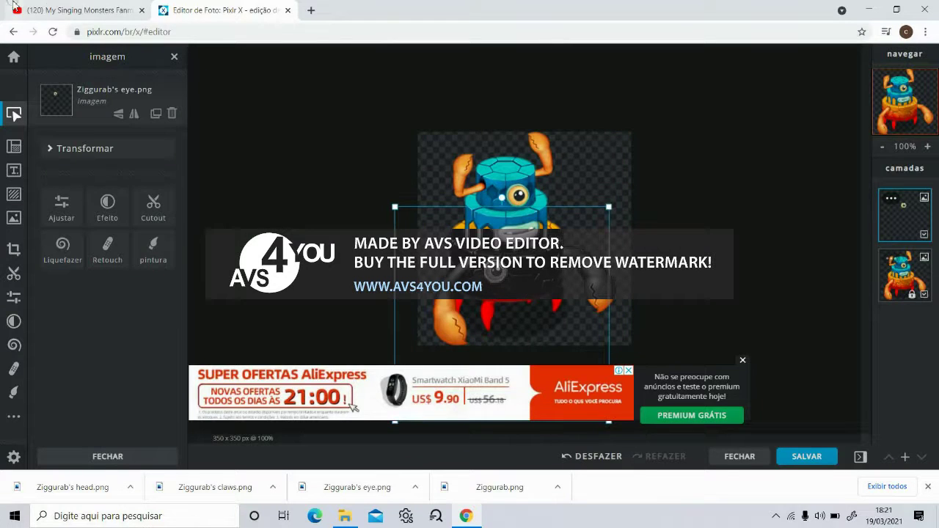
Step: Recheck the reference video and add a second Ziggurab's eye.png layer, placing its eye beside the first one on the lower body
left_click(56, 11)
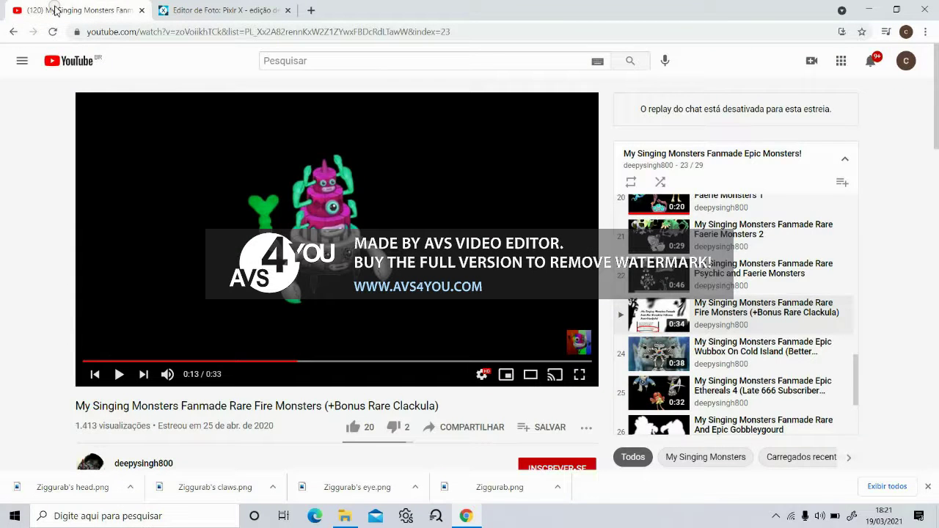
left_click(186, 12)
left_click(110, 10)
left_click(213, 10)
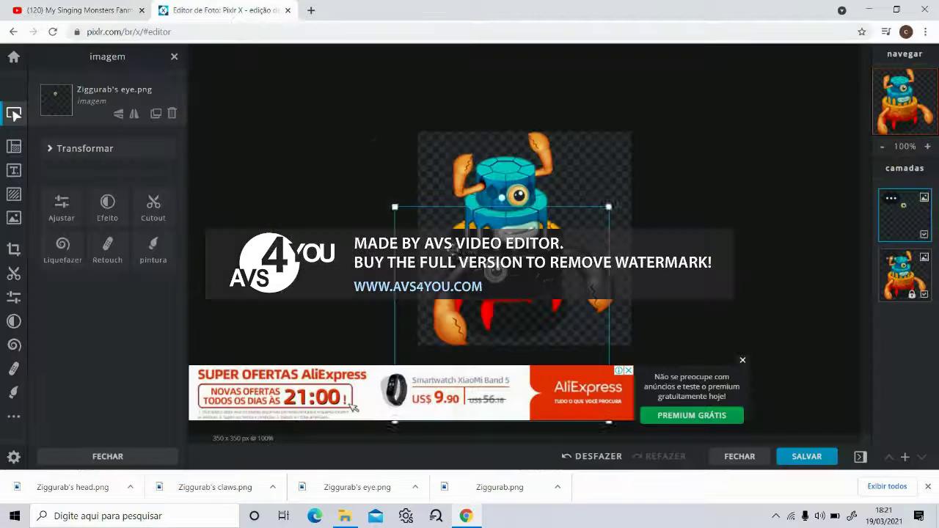
left_click_drag(358, 487, 440, 254)
left_click_drag(551, 236, 567, 316)
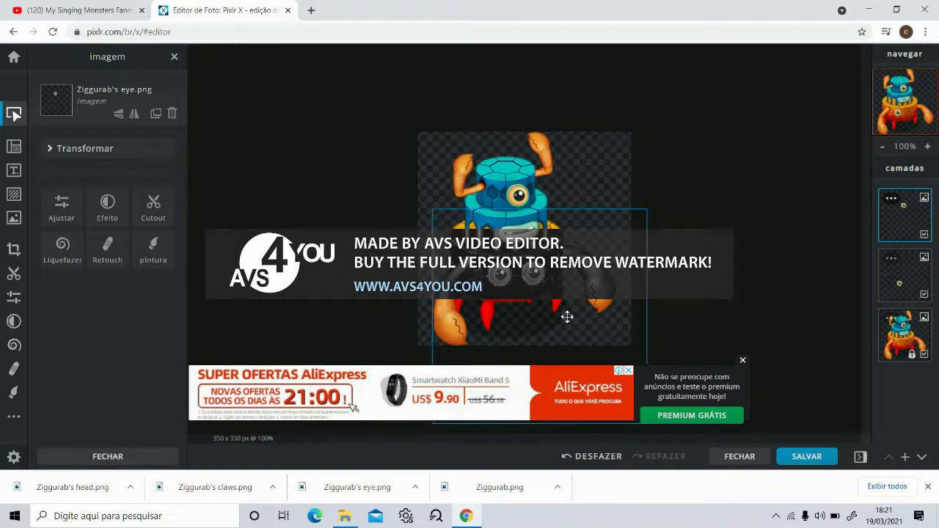
Step: Load pixlr.com/br/x/ in a new browser tab and open the recent Ziggurab project there
left_click(308, 9)
type("pixlr.com/br/x/")
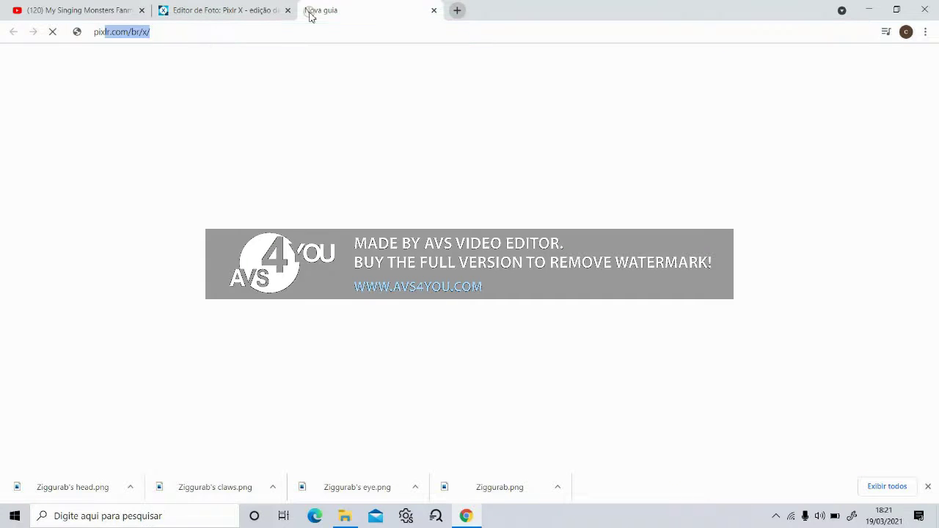
key("Return")
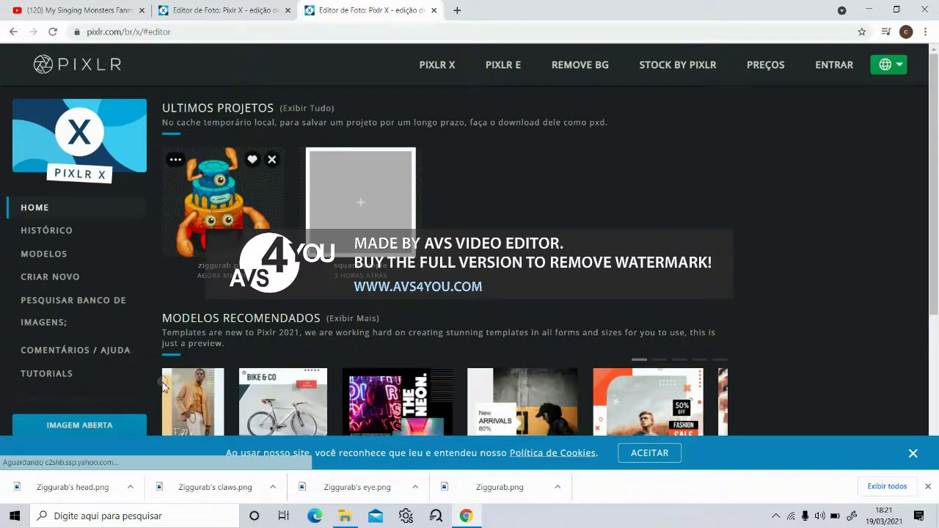
left_click(244, 209)
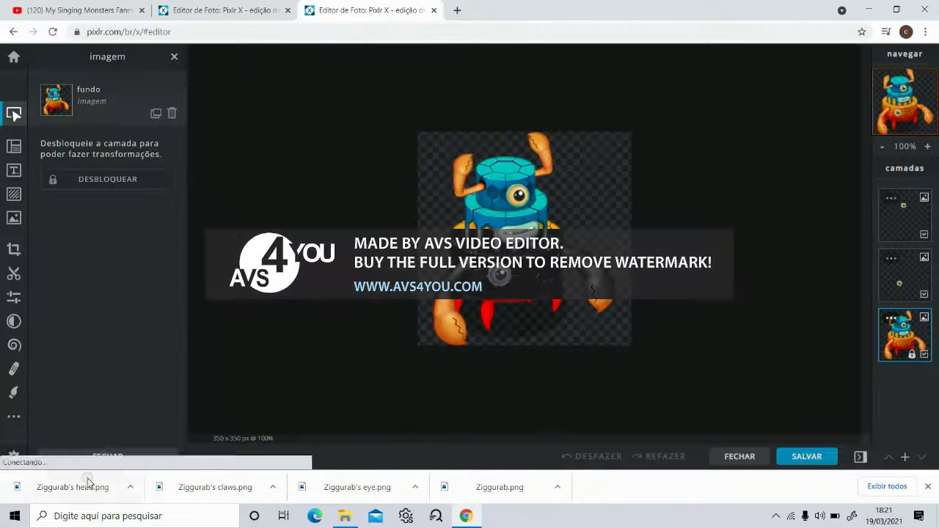
Step: Erase the monster's red lower body and lower claws on the background layer with a 100 px eraser
left_click(13, 392)
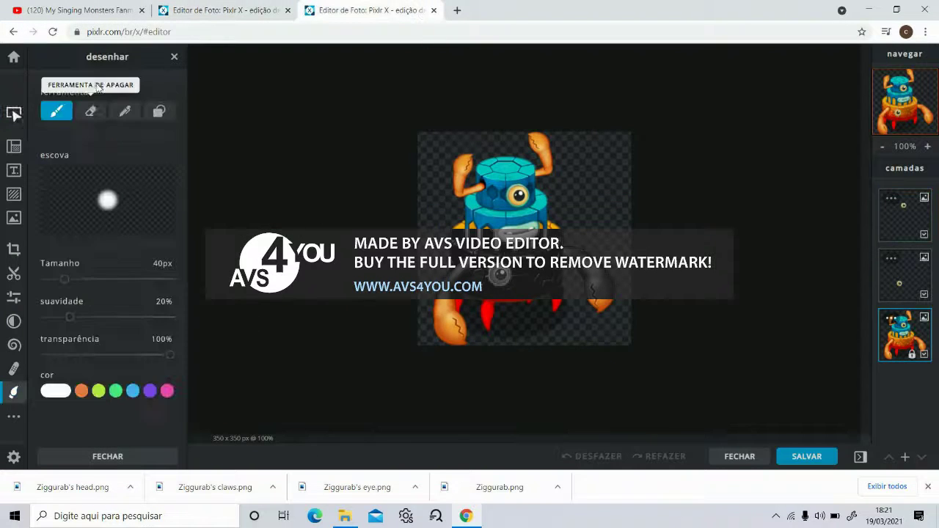
left_click(91, 111)
left_click_drag(84, 279, 95, 278)
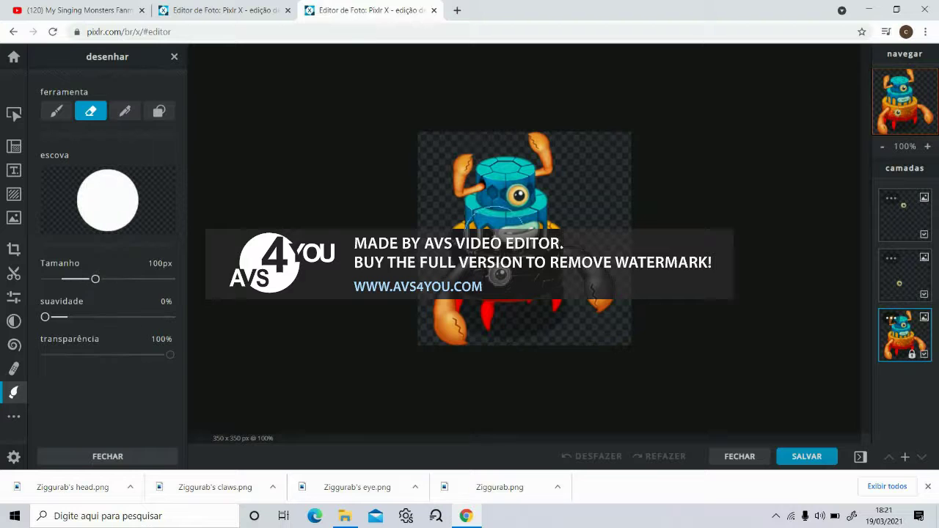
mouse_move(599, 297)
left_mouse_down()
mouse_move(429, 312)
mouse_move(455, 332)
mouse_move(494, 297)
mouse_move(587, 259)
left_mouse_up()
scroll(587, 259, "up", 2)
scroll(587, 259, "up", 3)
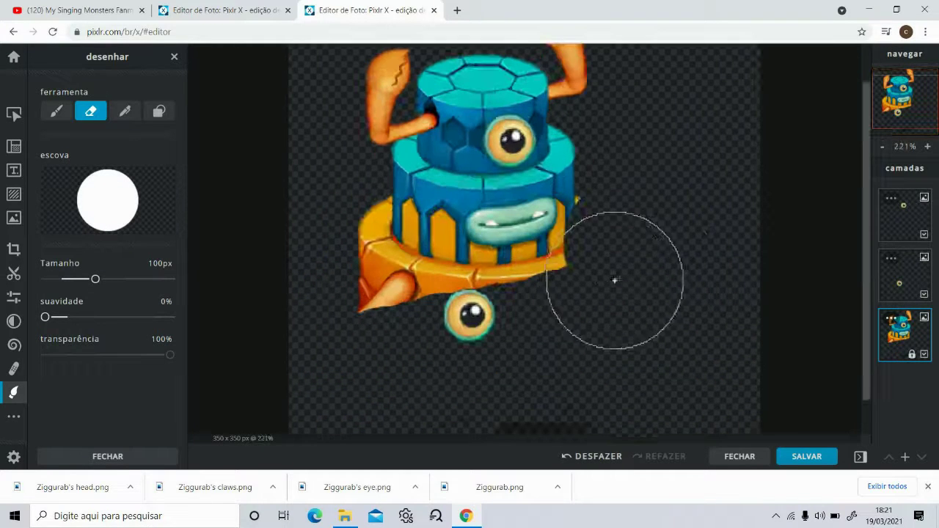
Step: Delete both eye layers from this copy of the project
left_click(891, 259)
left_click(868, 448)
left_click(890, 198)
left_click(869, 399)
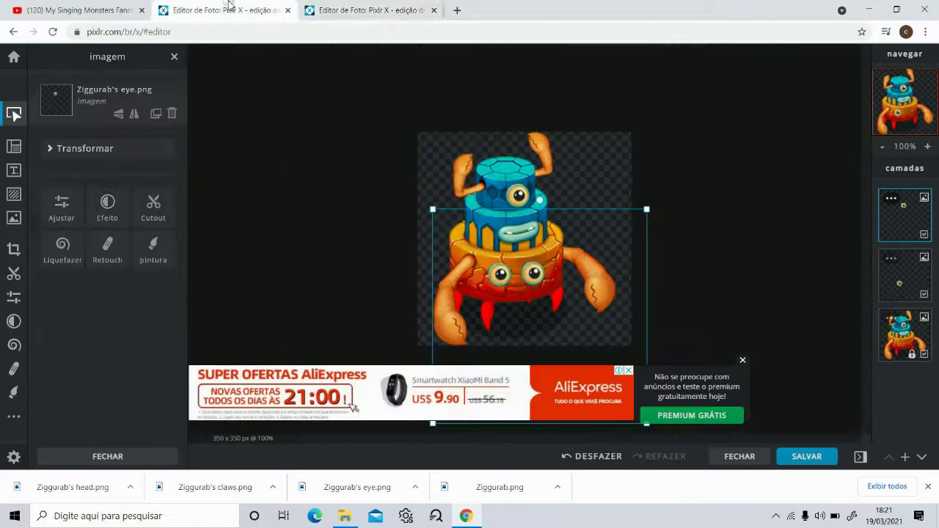
Step: Erase the monster around its mouth, trimming closely along the mouth's edges with a 52 px eraser
mouse_move(402, 336)
left_mouse_down()
mouse_move(370, 301)
mouse_move(360, 251)
mouse_move(367, 216)
mouse_move(328, 119)
mouse_move(614, 109)
left_mouse_up()
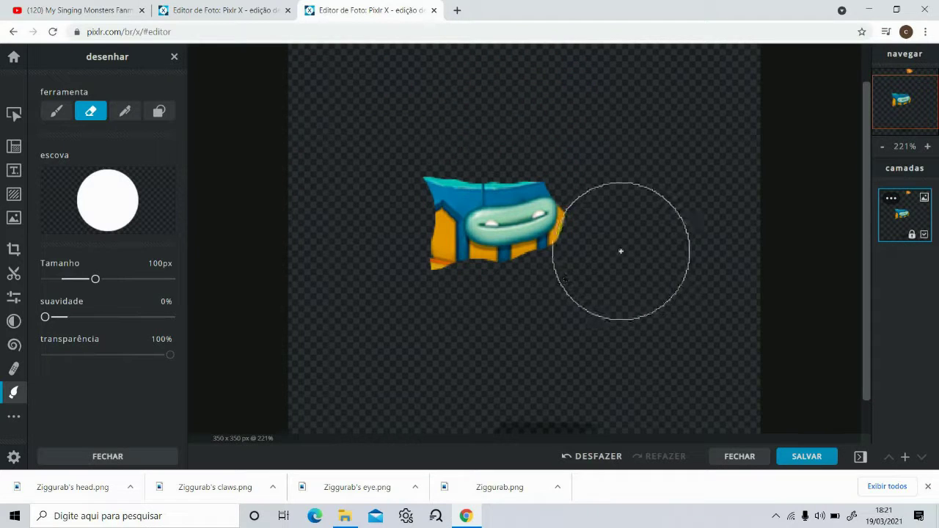
left_click_drag(78, 284, 71, 279)
mouse_move(445, 247)
left_mouse_down()
mouse_move(415, 203)
mouse_move(486, 168)
mouse_move(556, 163)
left_mouse_up()
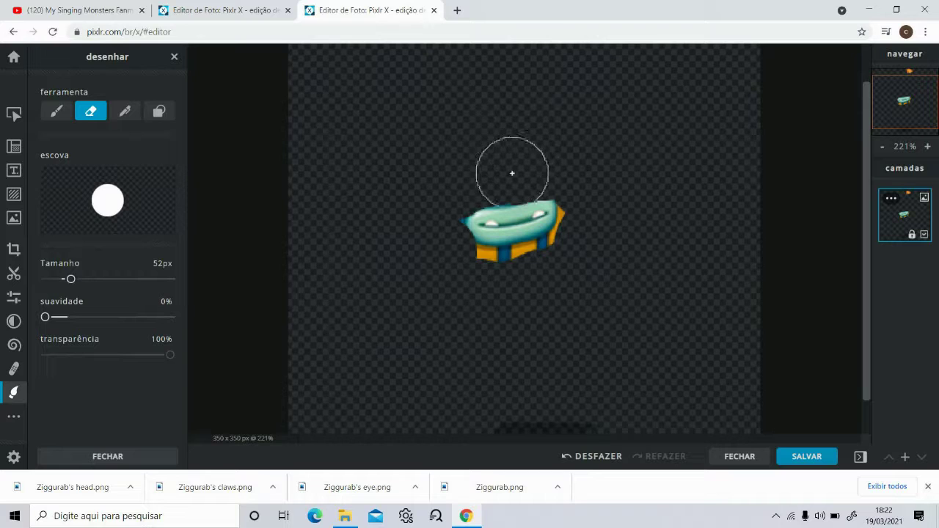
left_click_drag(494, 287, 482, 279)
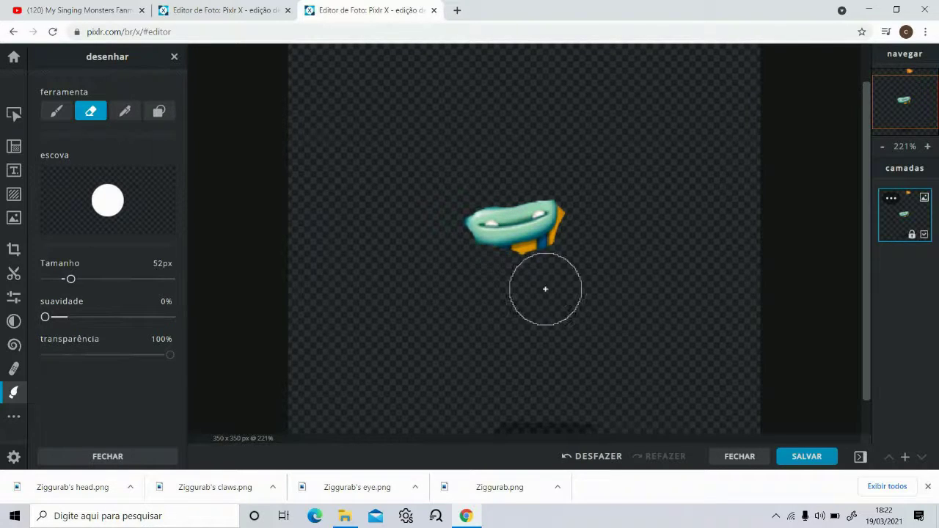
mouse_move(548, 274)
left_mouse_down()
mouse_move(589, 245)
mouse_move(592, 227)
left_mouse_up()
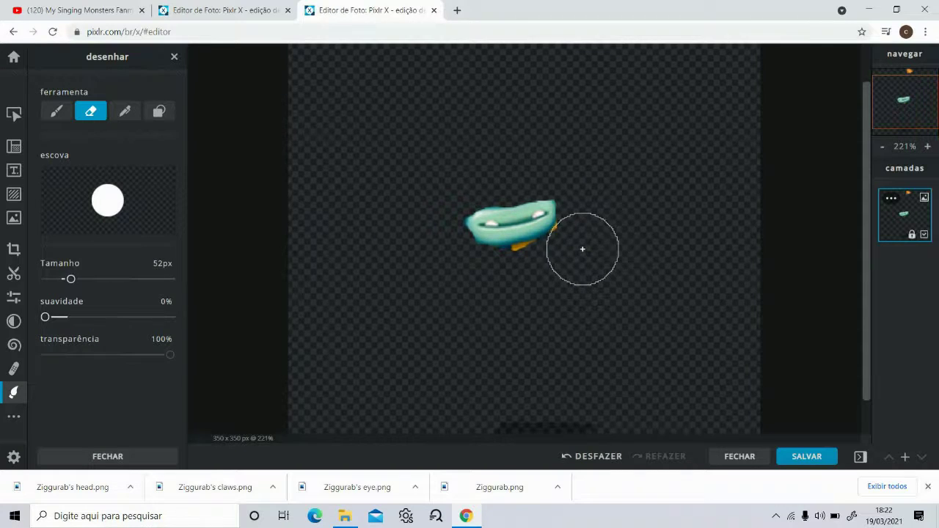
mouse_move(582, 245)
left_mouse_down()
mouse_move(533, 275)
mouse_move(549, 272)
left_mouse_up()
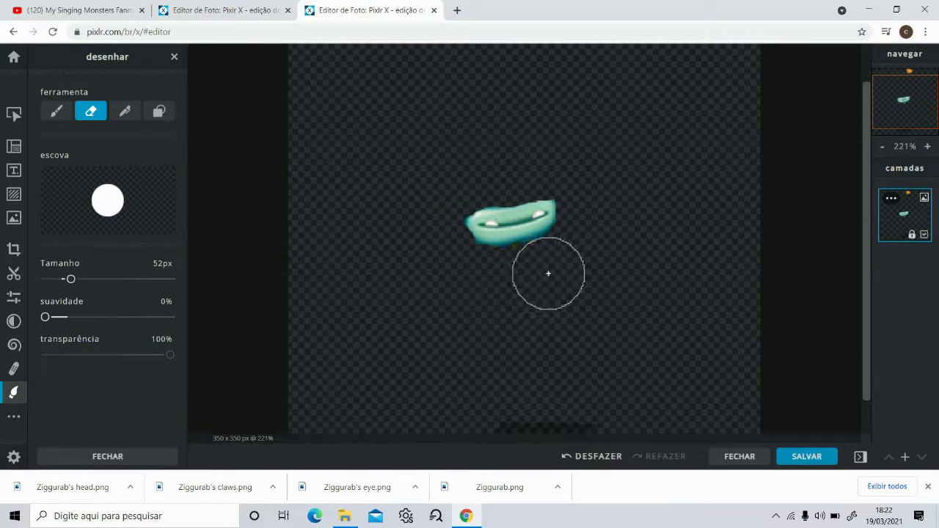
Step: Open Google Translate in a new tab and translate "Epic Ziggurab" from English to Portuguese
left_click(454, 10)
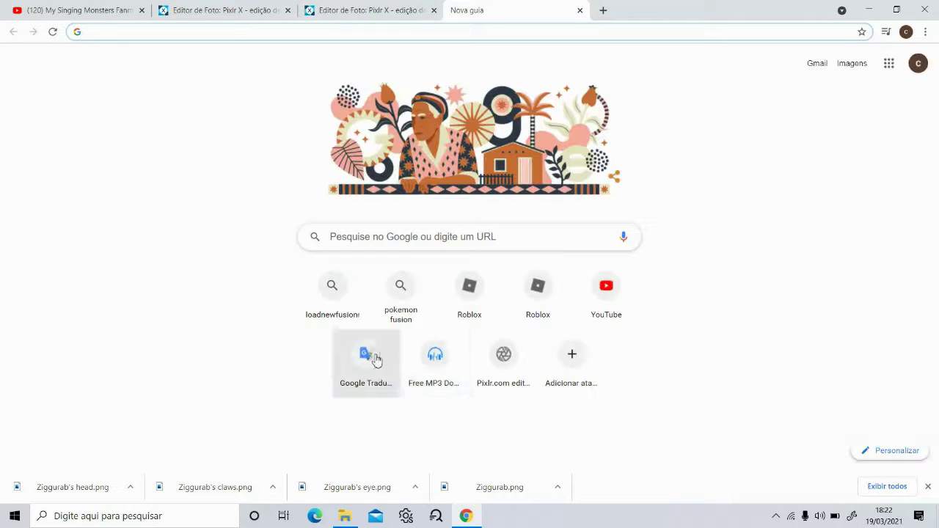
left_click(367, 358)
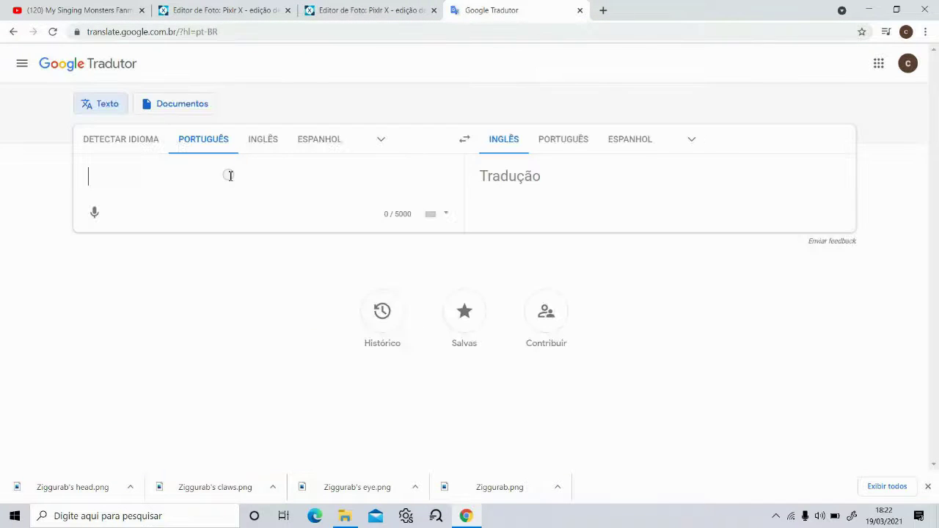
left_click(262, 139)
type("Epic")
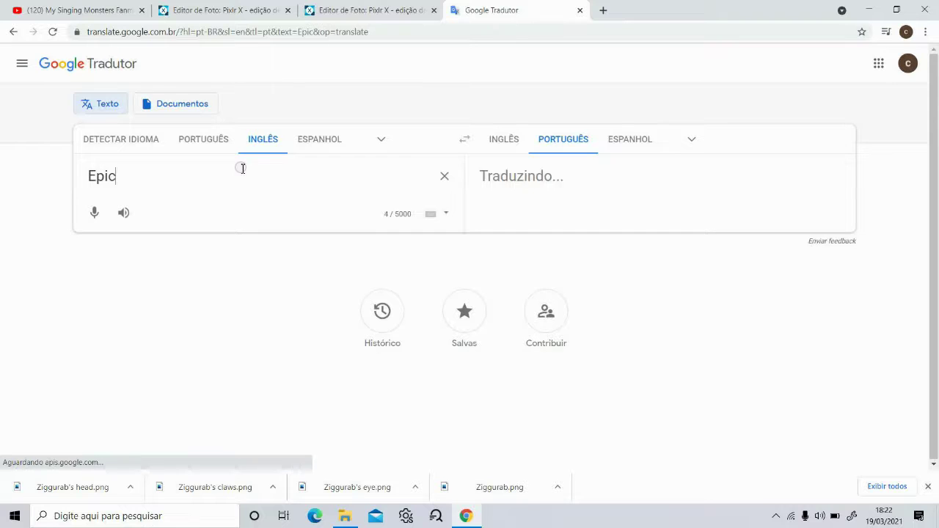
type(" Zigg")
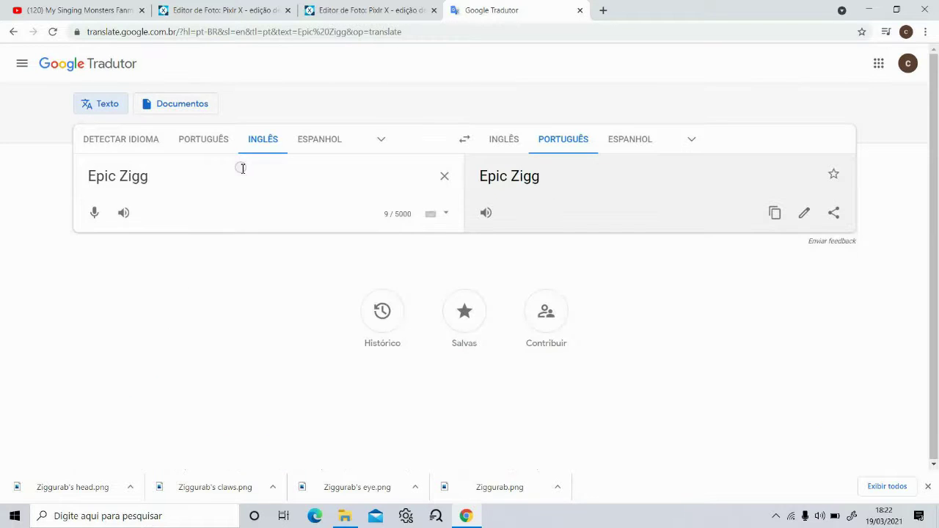
type("ur")
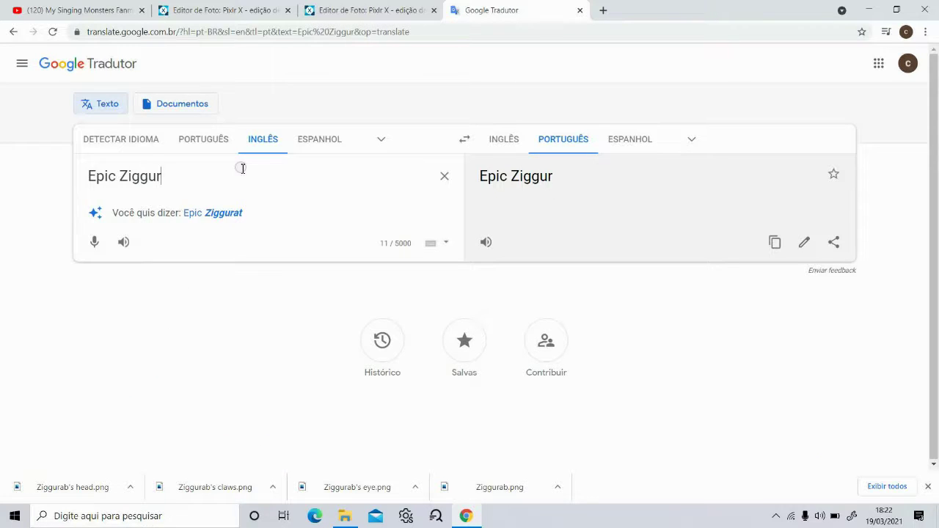
type("ab")
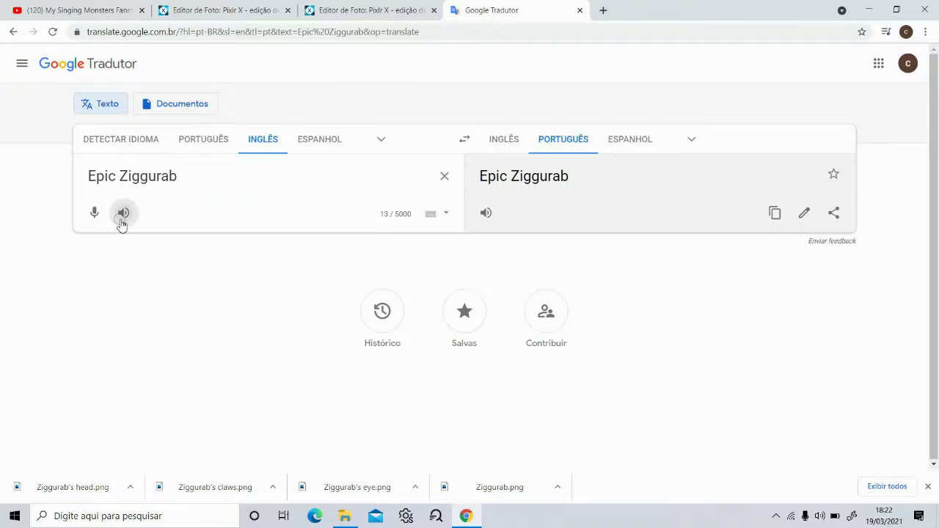
Step: Return to the mouth image in Pixlr and erase the leftover orange claw piece near the canvas's upper edge
left_click(380, 10)
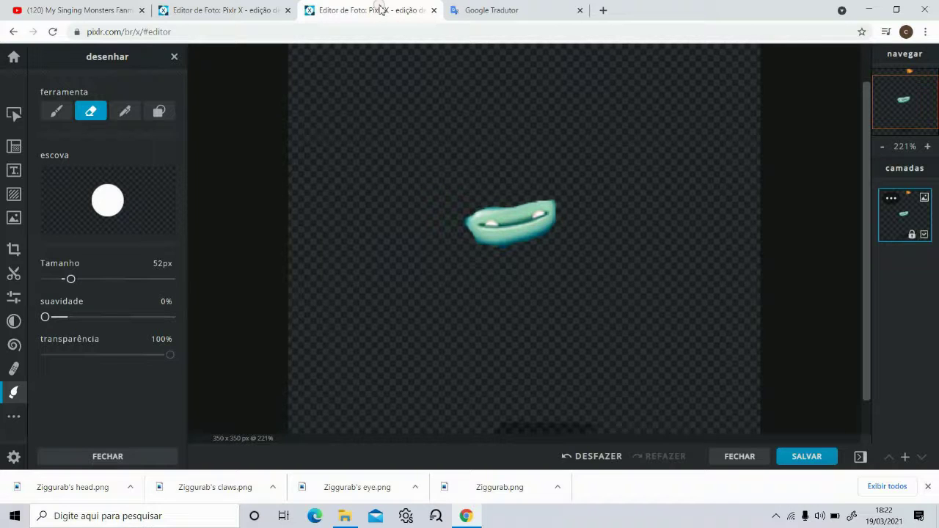
left_click(786, 460)
left_click(702, 145)
scroll(491, 235, "down", 4)
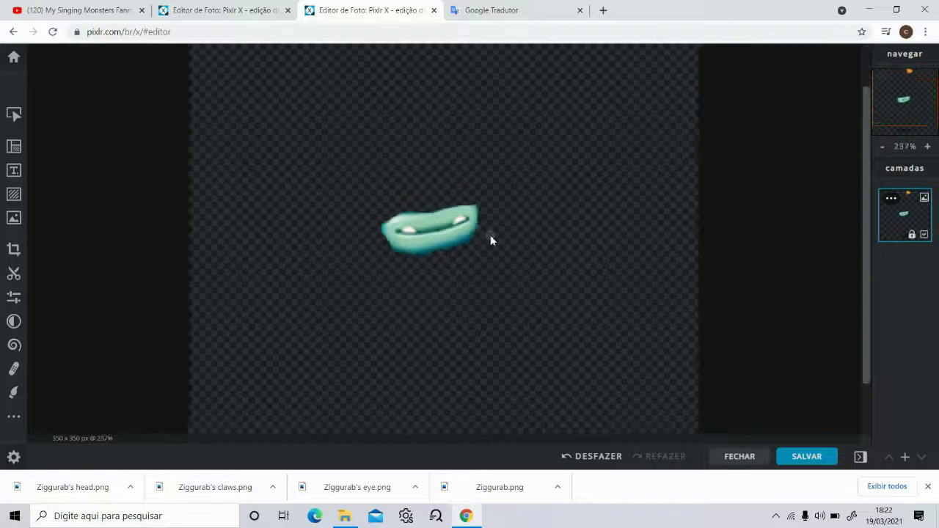
left_click(13, 392)
left_click(90, 111)
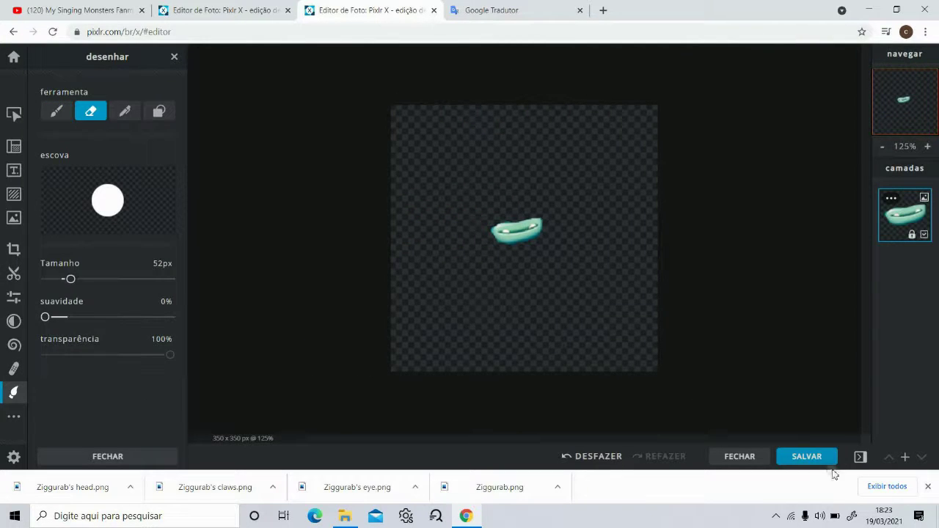
Step: Download the isolated mouth as a PNG image named "Ziggurab's mouth"
left_click(804, 457)
left_click(505, 205)
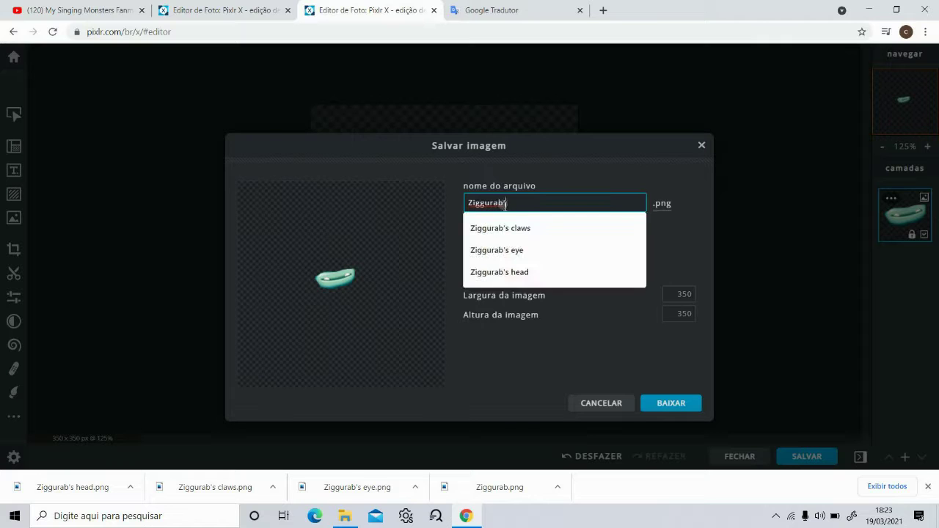
type("mouth")
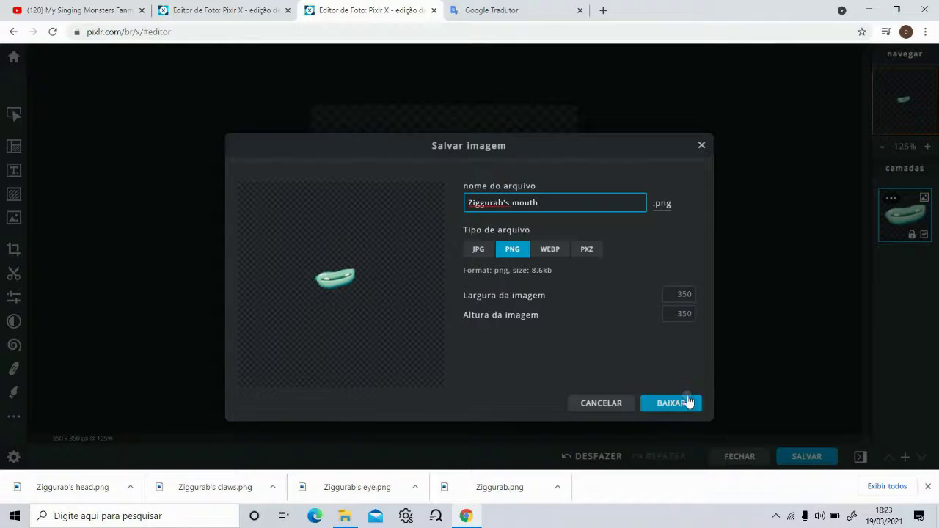
left_click(674, 403)
Step: Leave the saved mouth image, close its duplicate editor page, and return to the main monster project
left_click(503, 6)
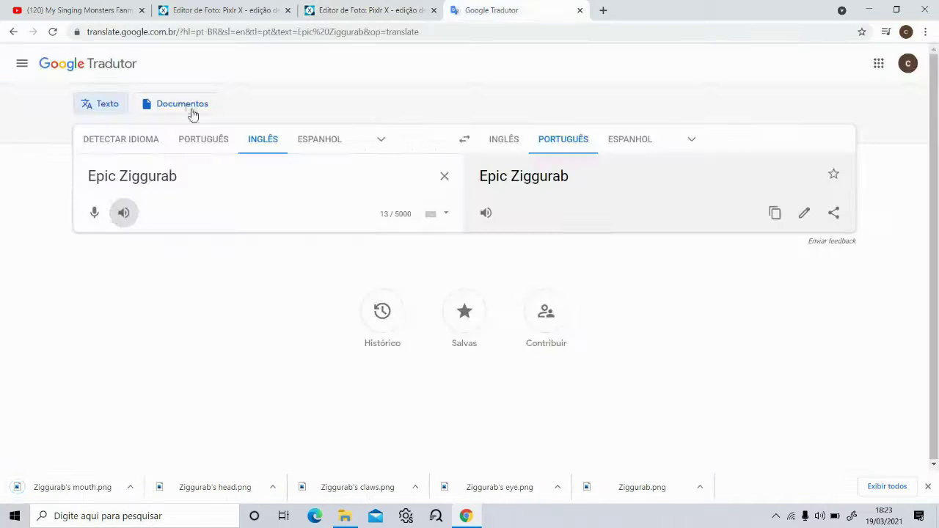
left_click(338, 10)
left_click(15, 33)
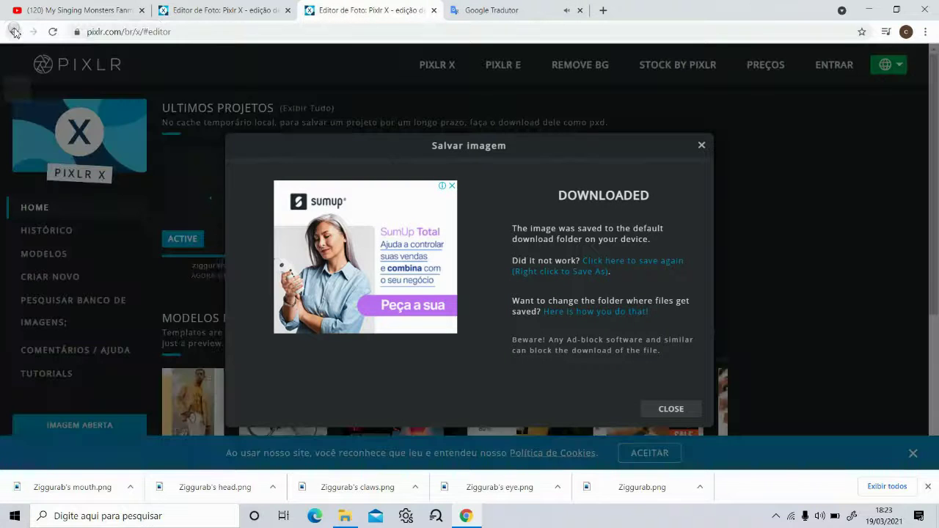
left_click(702, 145)
left_click(266, 158)
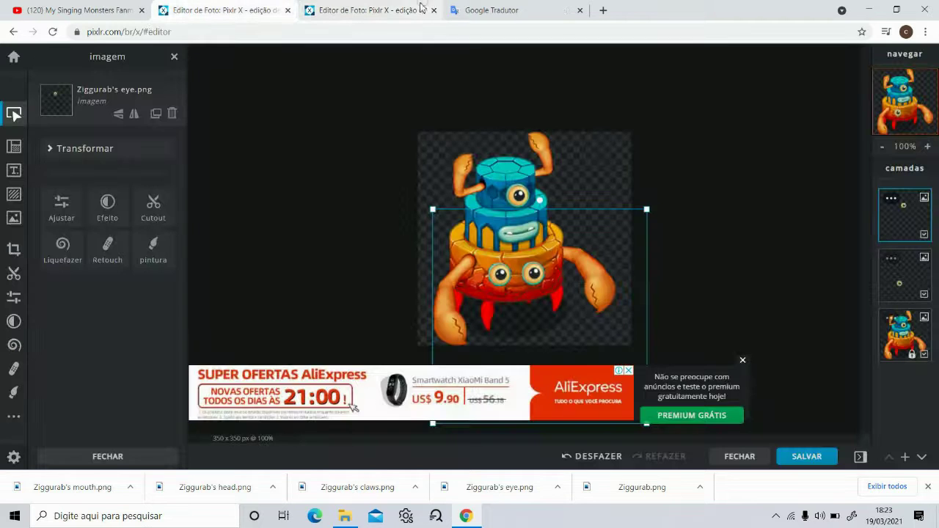
left_click(434, 11)
Step: Add Ziggurab's mouth.png to the current project as a layer and place it below the two eyes on the orange-red base
left_click_drag(73, 486, 587, 243)
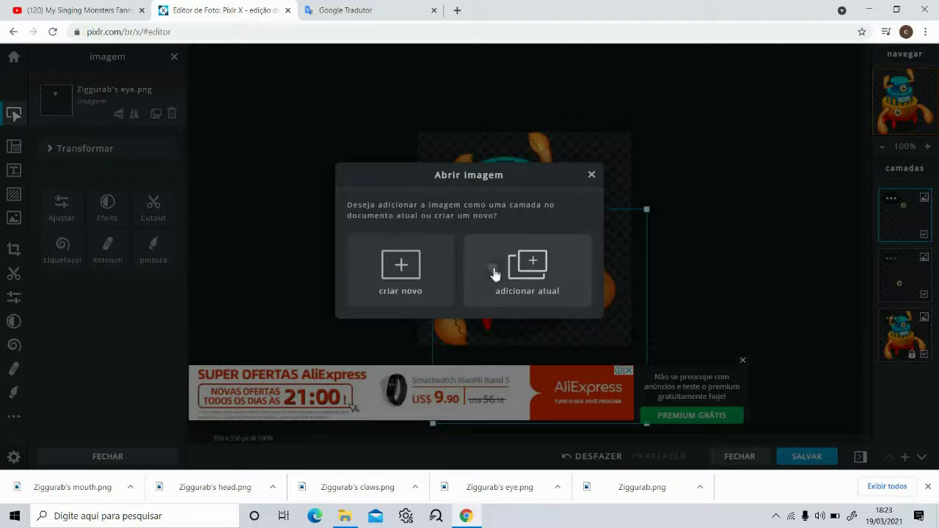
left_click(494, 273)
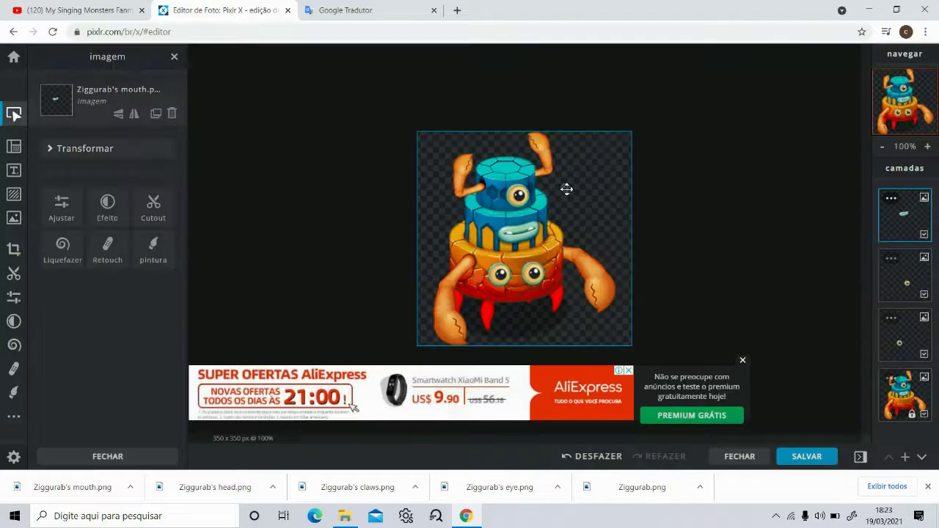
left_click(564, 248)
left_click(81, 11)
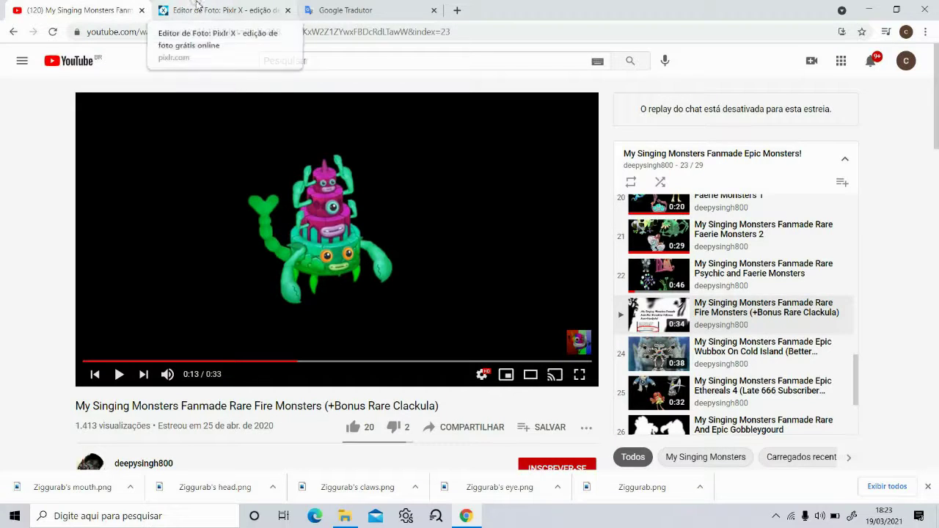
left_click(216, 8)
left_click(878, 262)
left_click_drag(583, 251, 584, 256)
left_click(584, 257)
Step: Check the reference video, add Ziggurab's head.png as a layer directly above the background, and select that layer
left_click(81, 10)
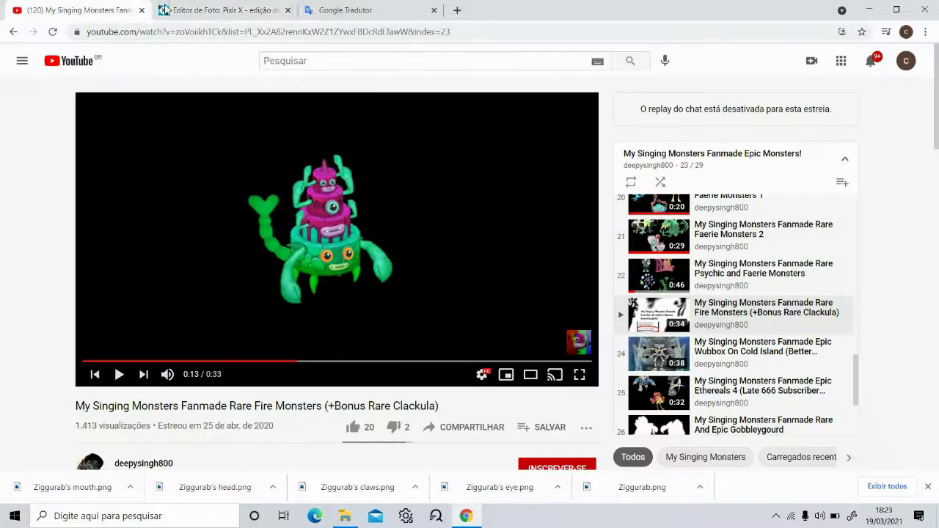
left_click(234, 10)
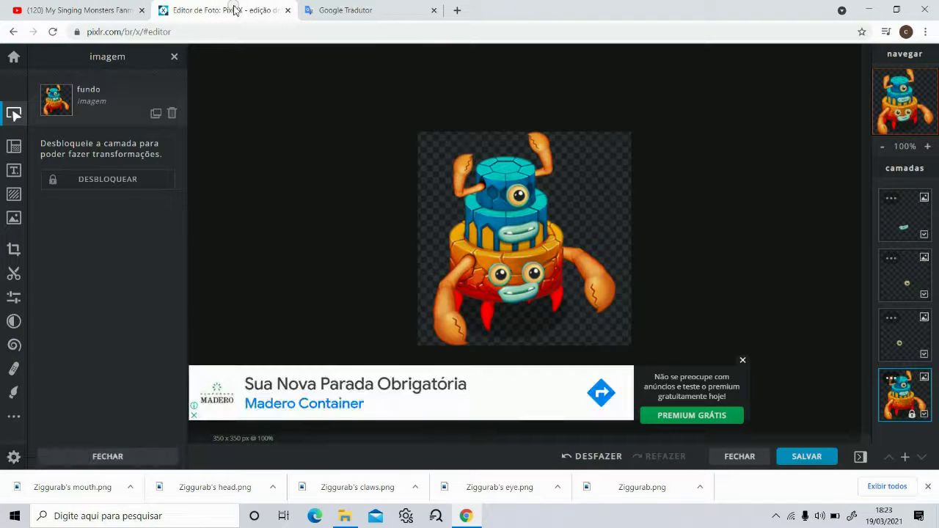
left_click_drag(209, 486, 524, 242)
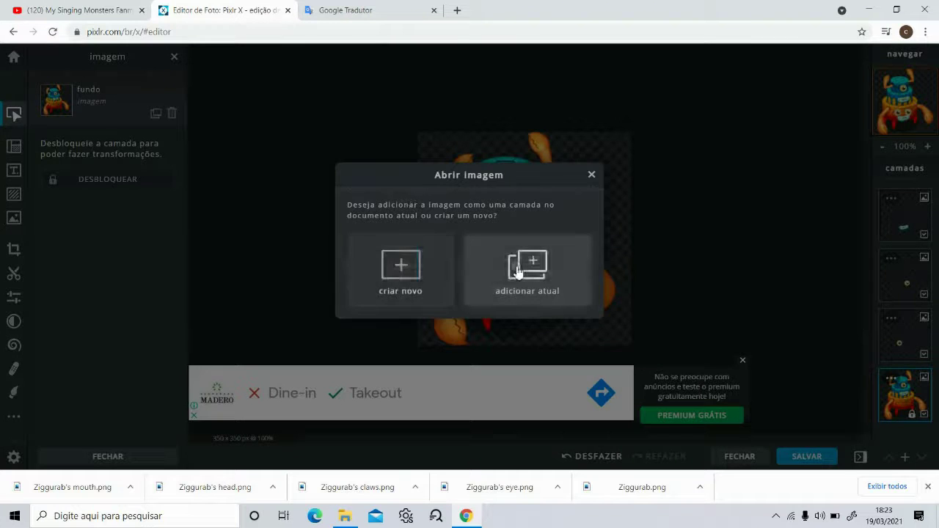
left_click(567, 243)
left_click(567, 242)
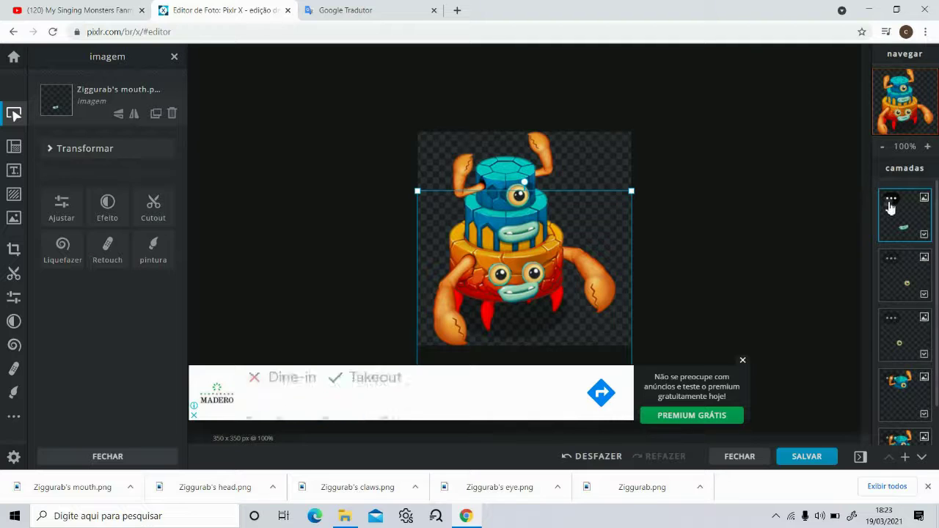
scroll(902, 345, "down", 1)
left_click(902, 347)
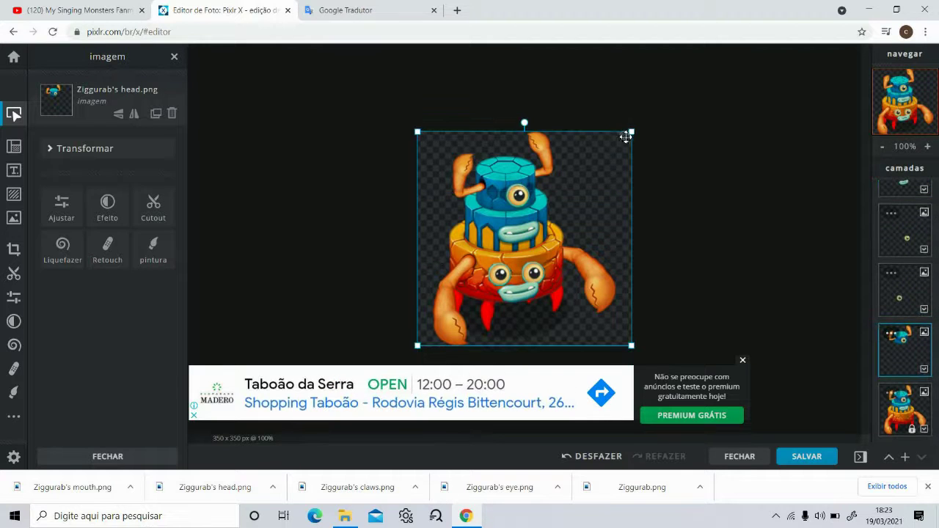
Step: Move the head layer upward and shrink it so it forms a smaller tier stacked on the original head
left_click_drag(628, 135, 629, 108)
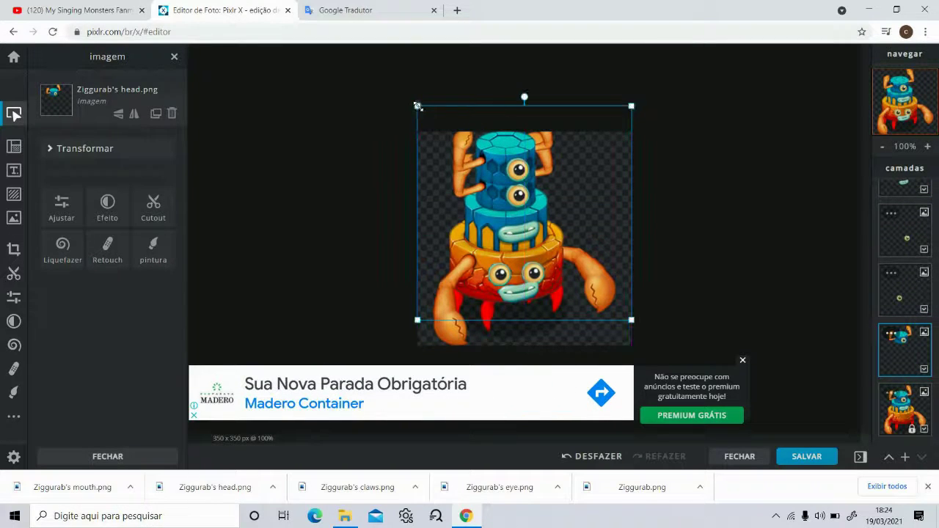
left_click_drag(418, 106, 452, 141)
left_click_drag(618, 152, 596, 124)
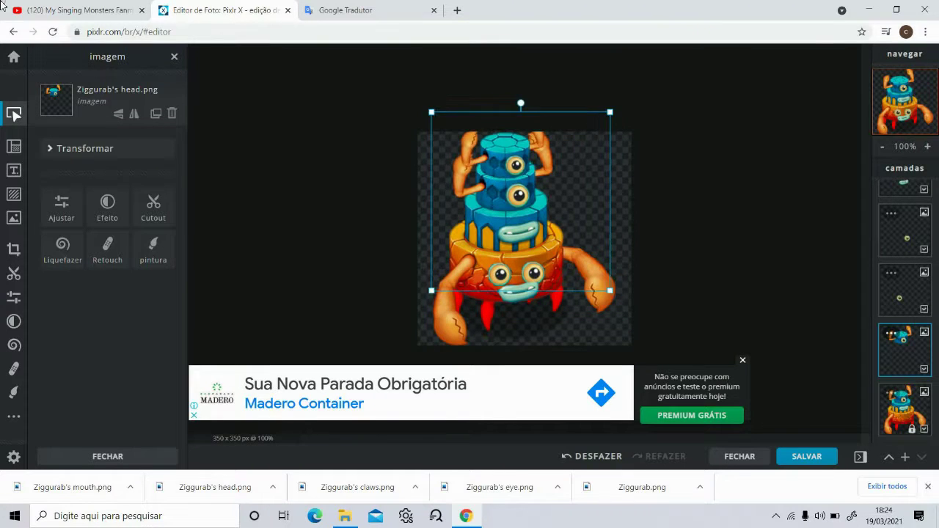
key("ctrl+shift+Tab")
left_click(235, 6)
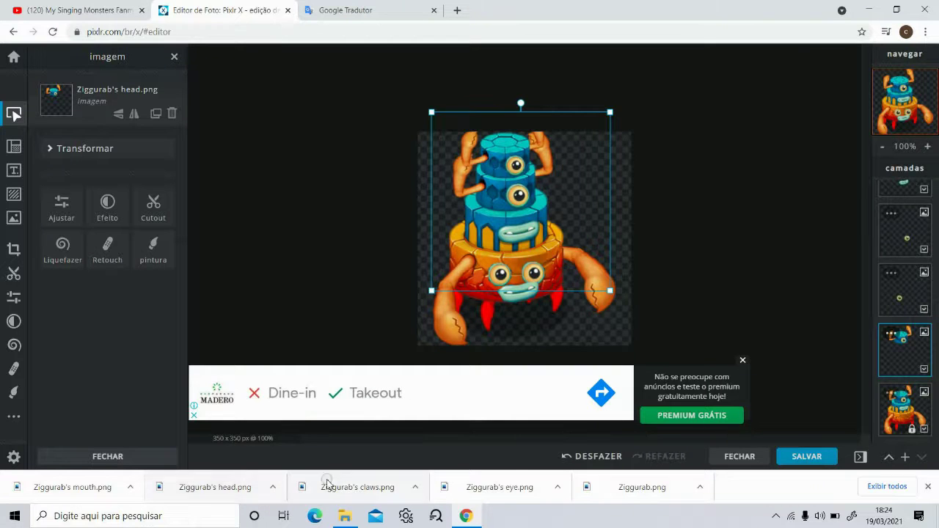
Step: Add Ziggurab's eye.png as a layer, shrink it, and place it beside the existing eye on the topmost head
left_click_drag(358, 487, 539, 329)
left_click(506, 293)
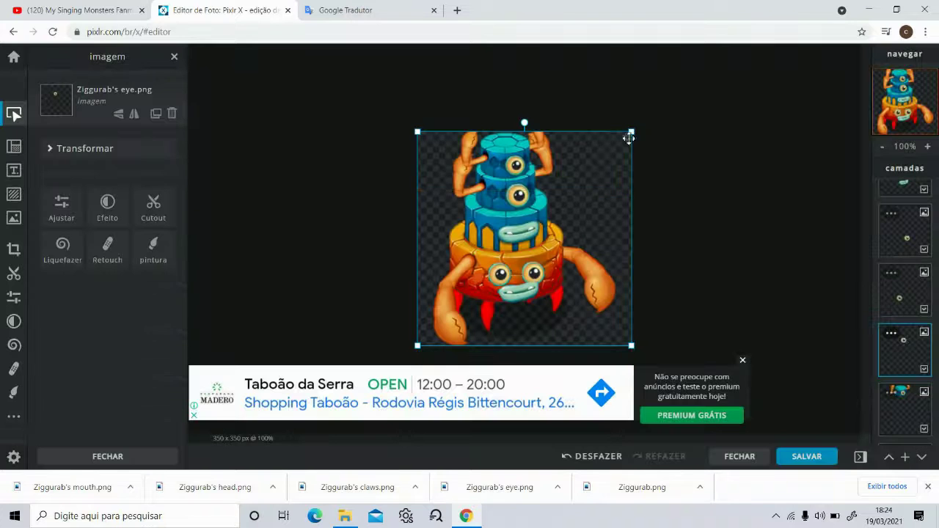
left_click_drag(606, 126, 588, 107)
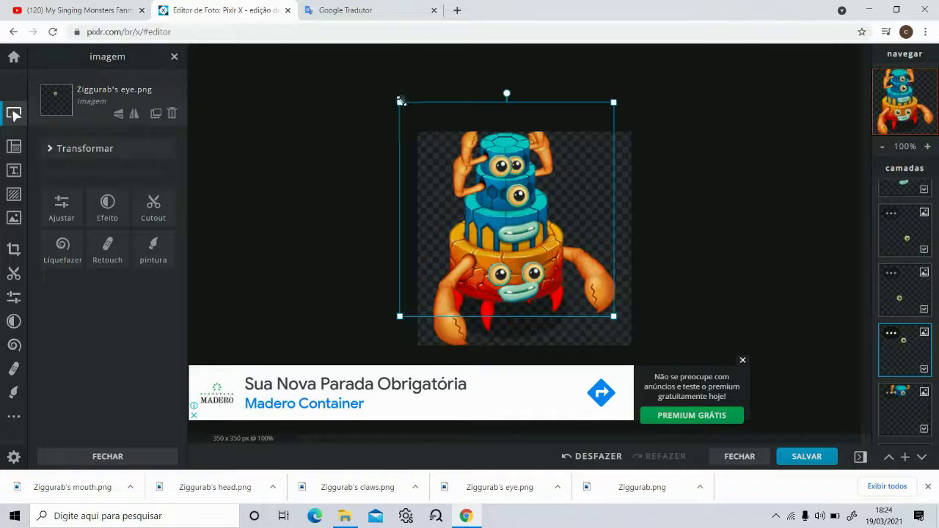
left_click_drag(400, 101, 424, 121)
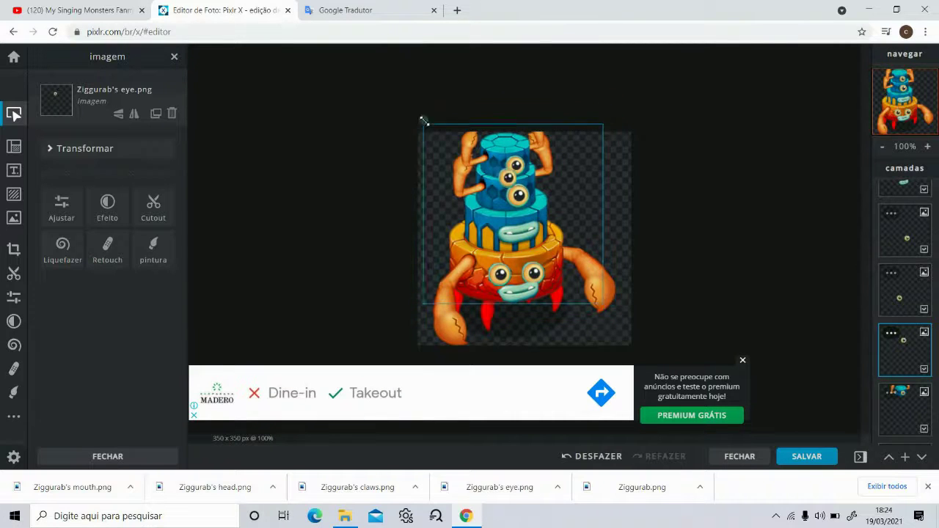
left_click_drag(540, 132, 531, 118)
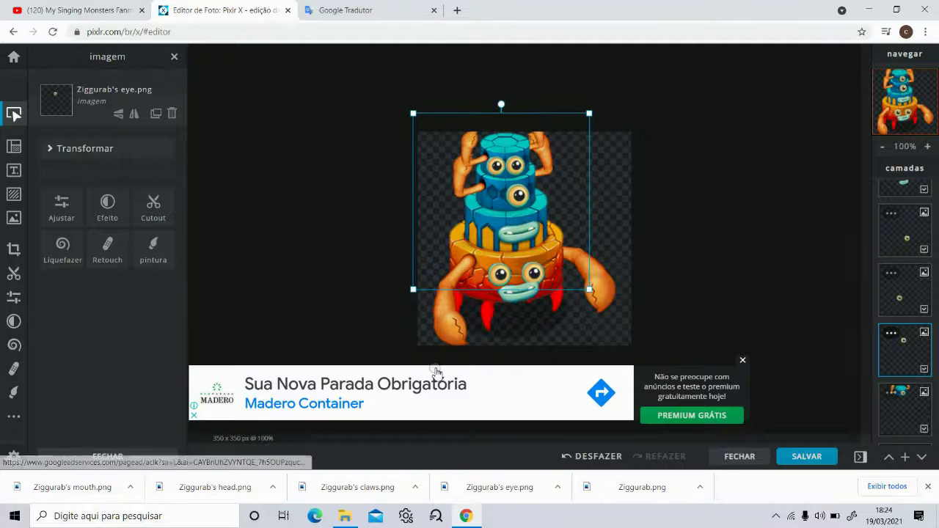
Step: Add Ziggurab's mouth.png as another layer, shrink it, and place it beneath the two eyes on the topmost head
left_click_drag(72, 488, 266, 334)
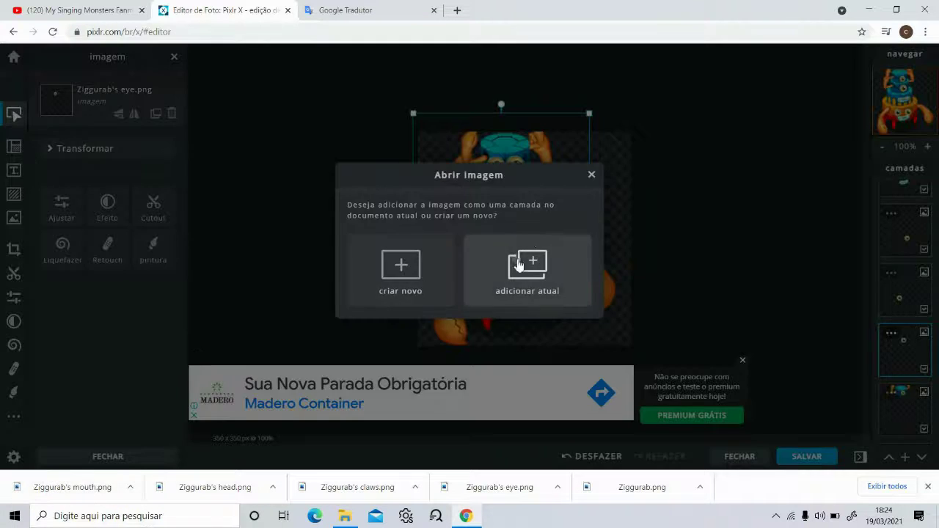
left_click(528, 265)
left_click_drag(582, 151, 584, 108)
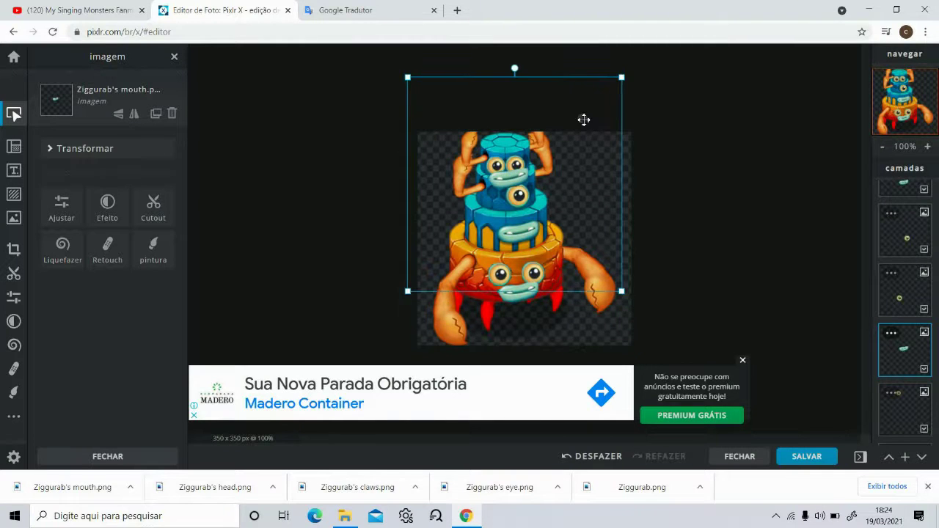
left_click(80, 10)
left_click(205, 10)
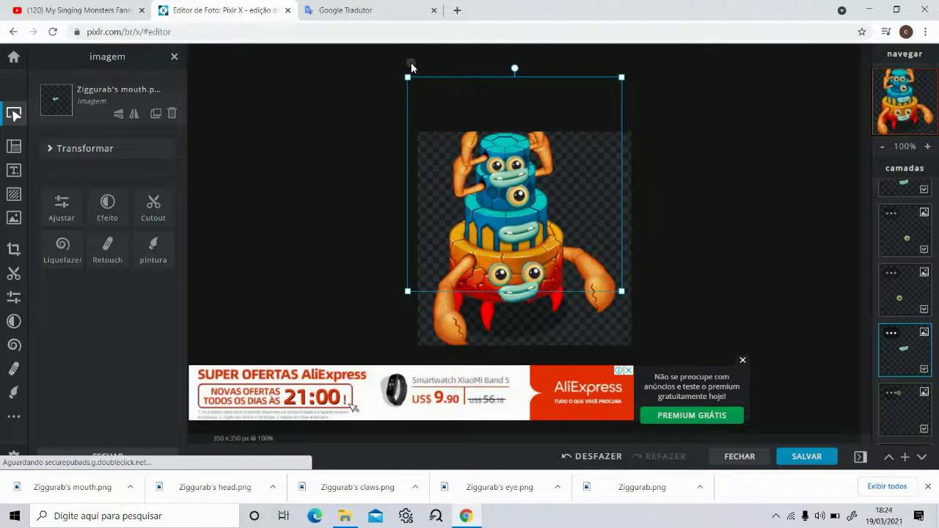
left_click_drag(411, 68, 434, 120)
left_click_drag(566, 124, 542, 100)
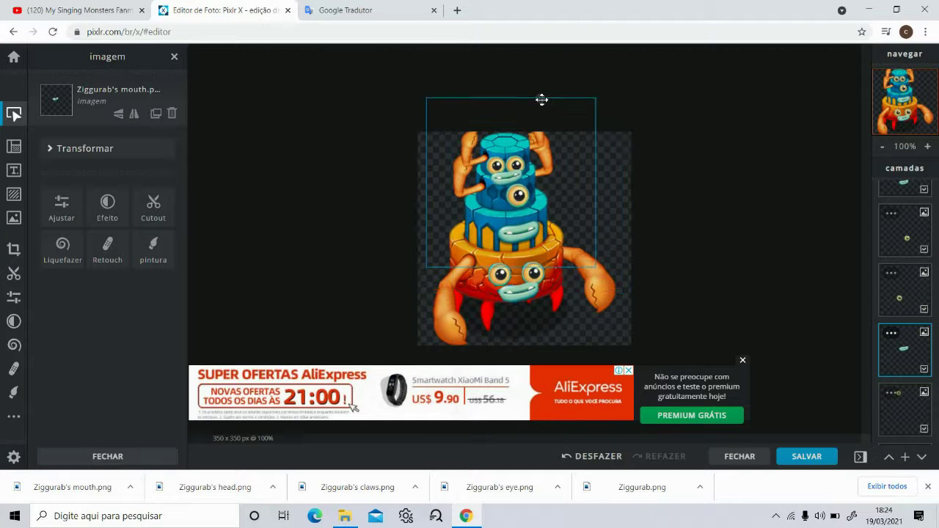
Step: Compare the stacked monster with the one in the Fanmade Rare Fire Monsters reference video
left_click(80, 10)
left_click(206, 10)
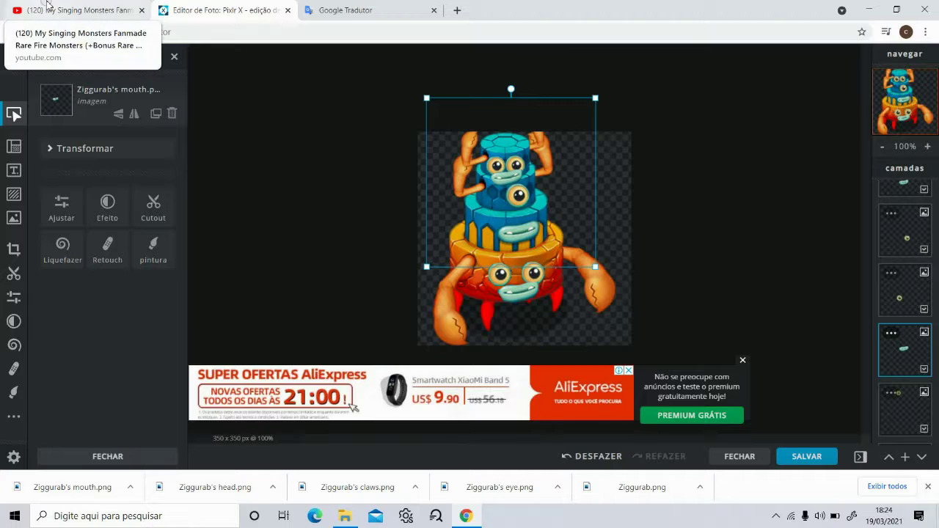
left_click(46, 4)
left_click(205, 7)
left_click(80, 11)
left_click(206, 6)
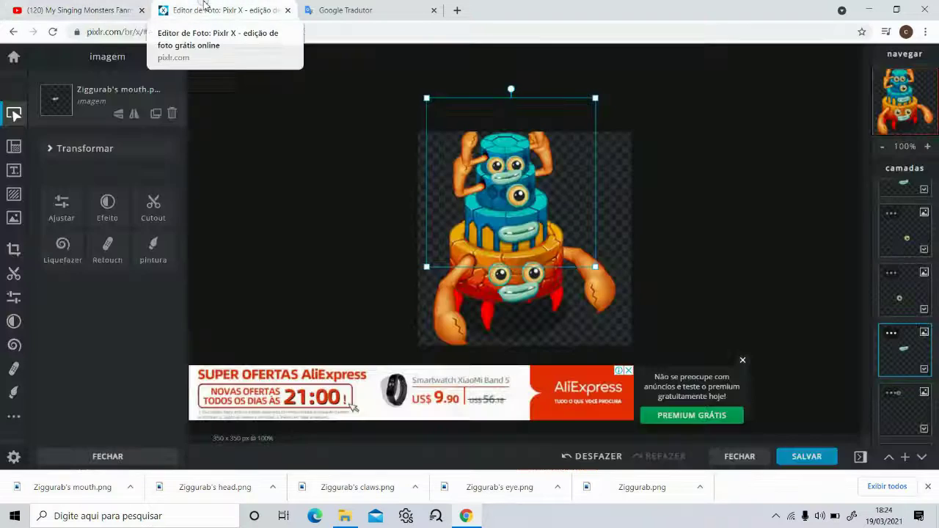
left_click(92, 9)
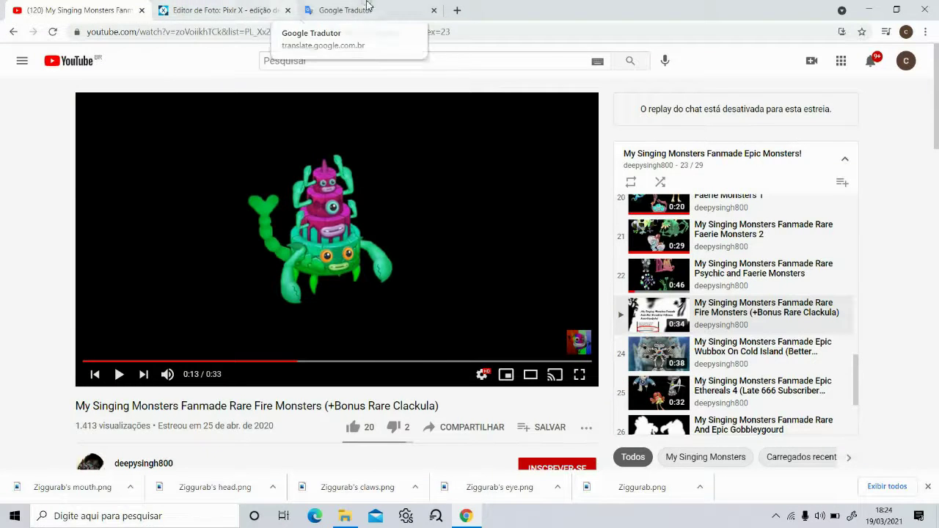
left_click(393, 11)
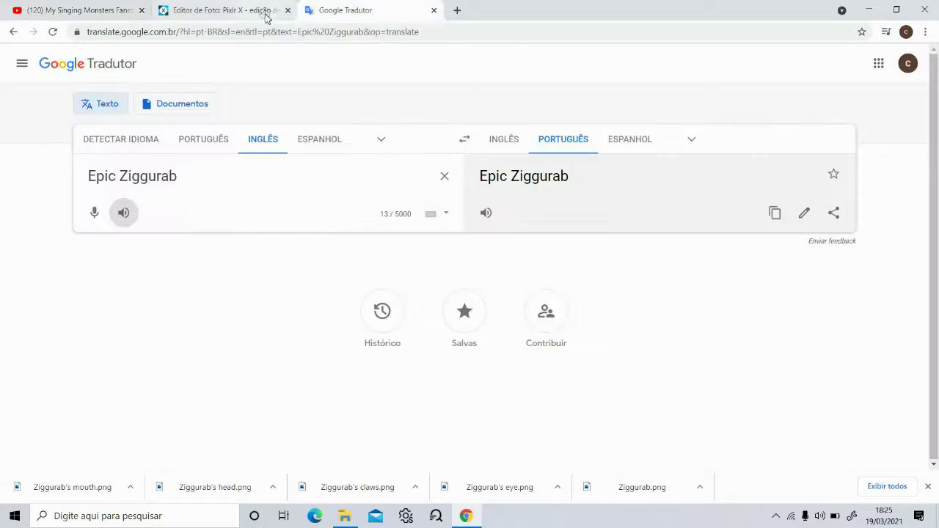
Step: Switch from Pixlr X to Pixlr E at pixlr.com/br/e and open the recent ziggurab.png project
left_click(267, 13)
left_click(13, 31)
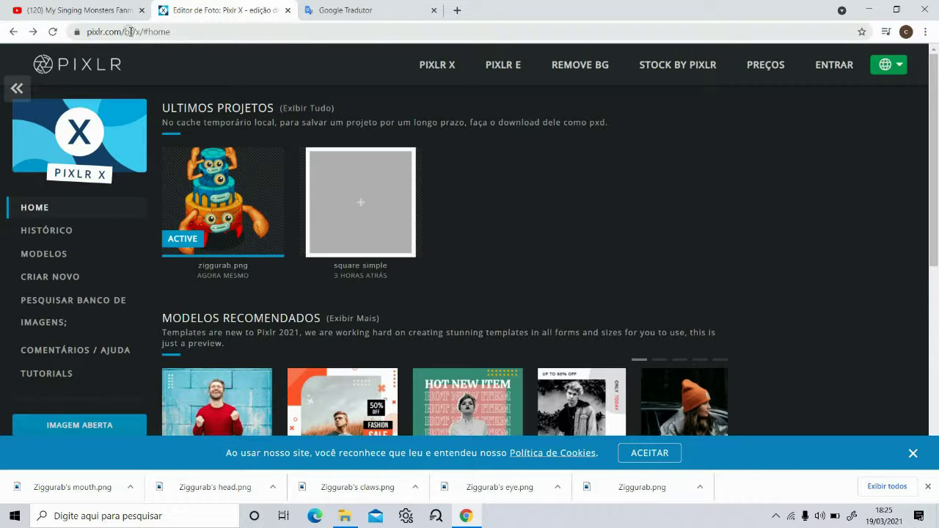
left_click(140, 32)
left_click(170, 33)
key("BackSpace")
type("e")
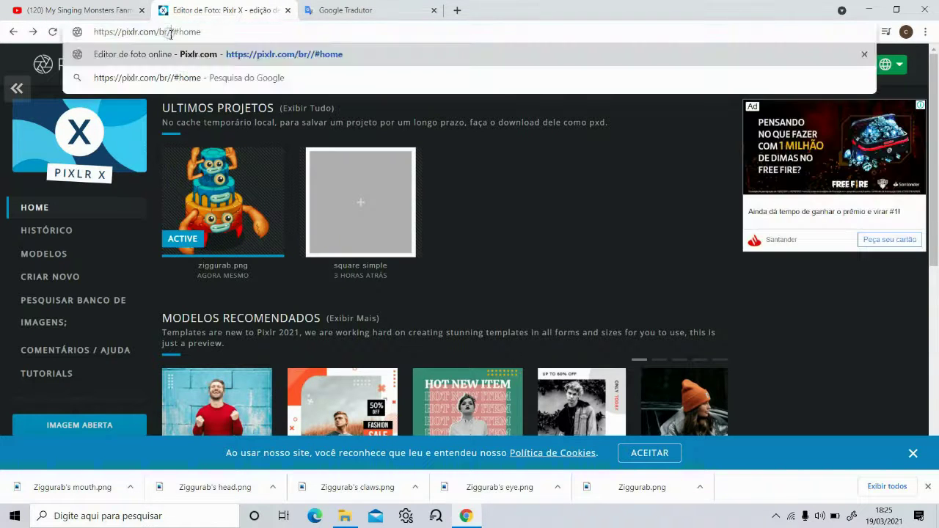
key("Return")
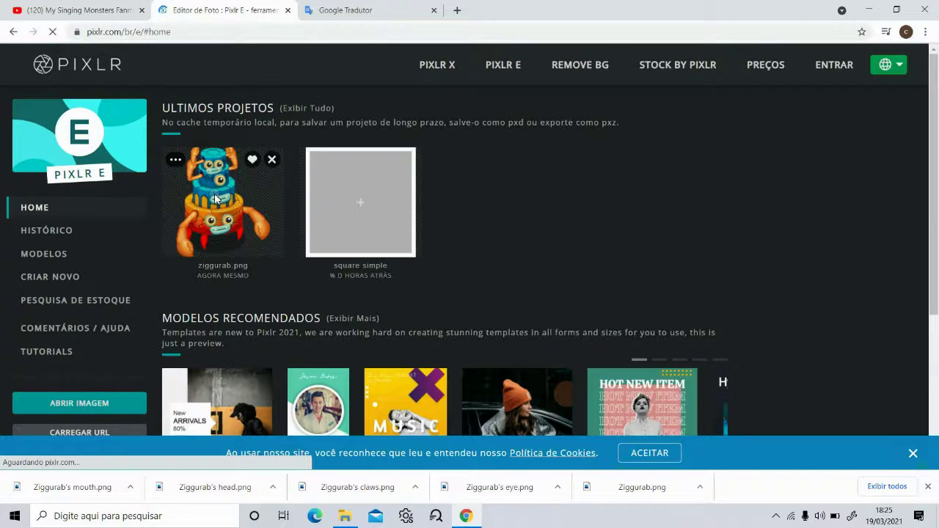
left_click(215, 197)
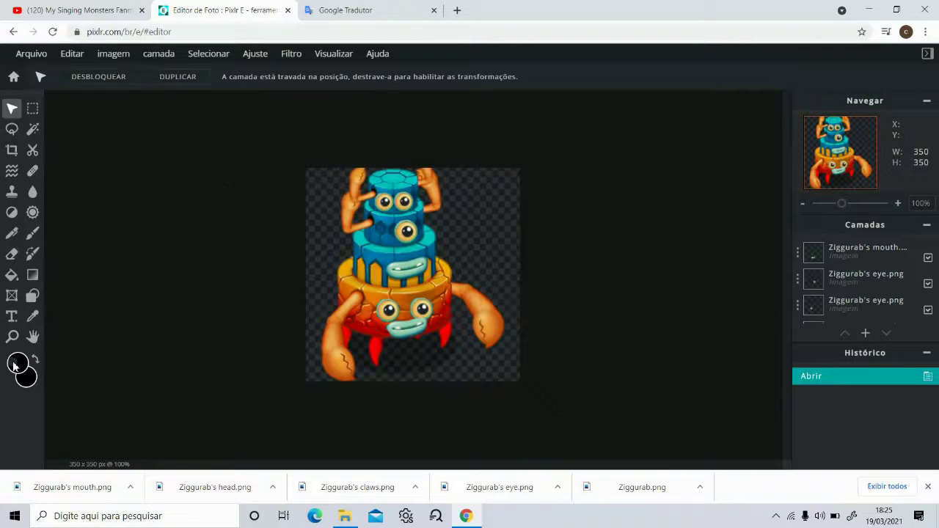
Step: Return to the Pixlr E start page and reopen the ziggurab.png project
left_click(11, 33)
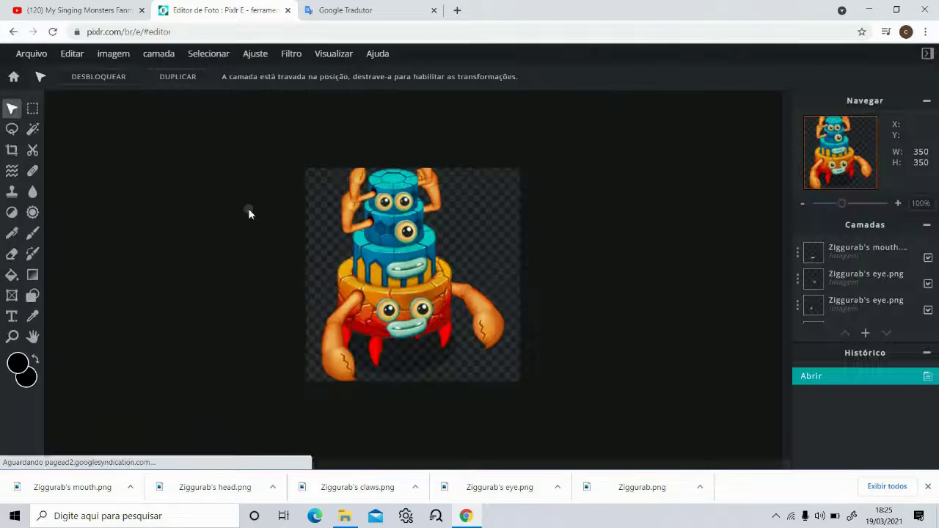
left_click(13, 32)
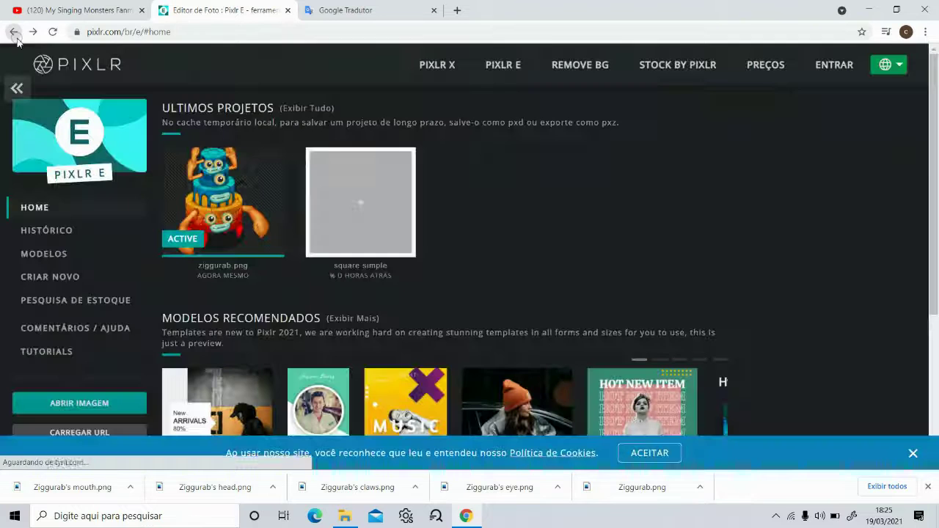
left_click(257, 217)
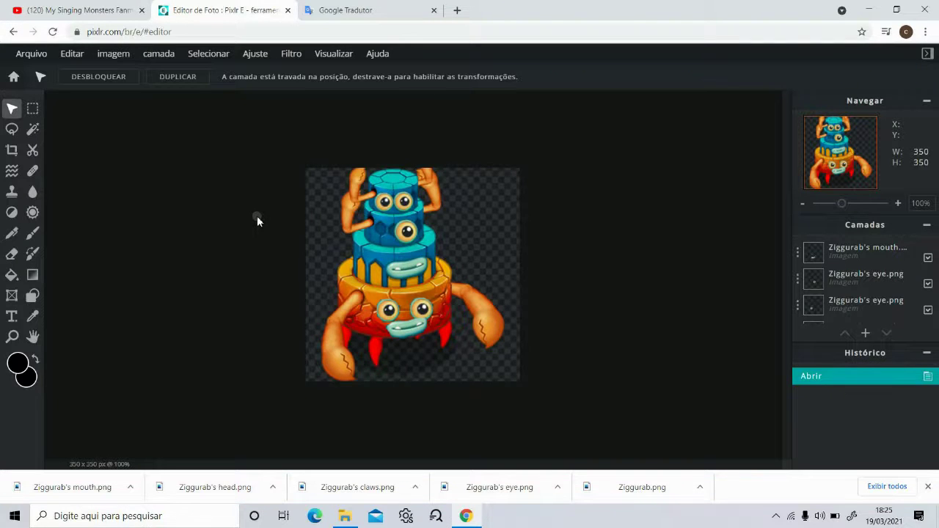
Step: Place another copy of Ziggurab's mouth.png as a new layer beneath the two eyes on the topmost head
left_click_drag(88, 486, 504, 279)
left_click(503, 279)
left_click_drag(499, 182, 495, 119)
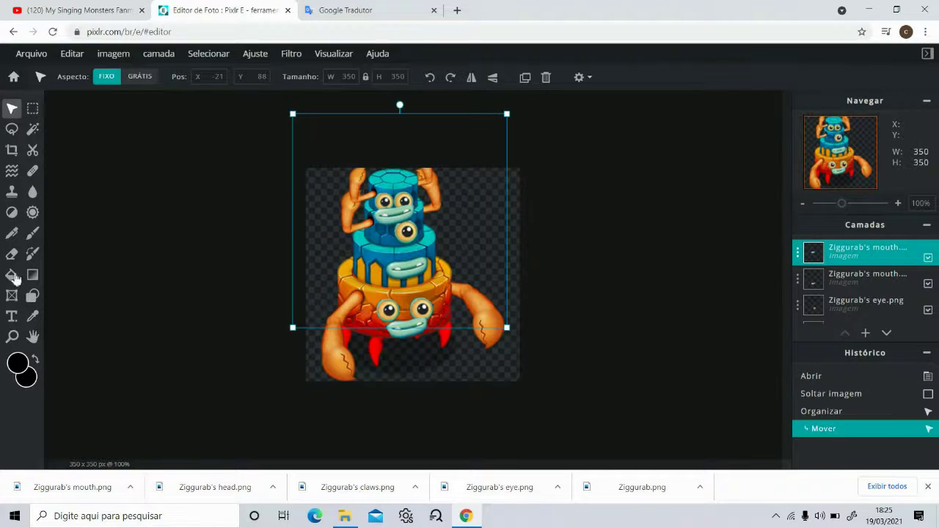
Step: Try to reshape the top of the topmost head with the Liquify tool at size 50
left_click(12, 170)
left_click(393, 179)
left_click(393, 179)
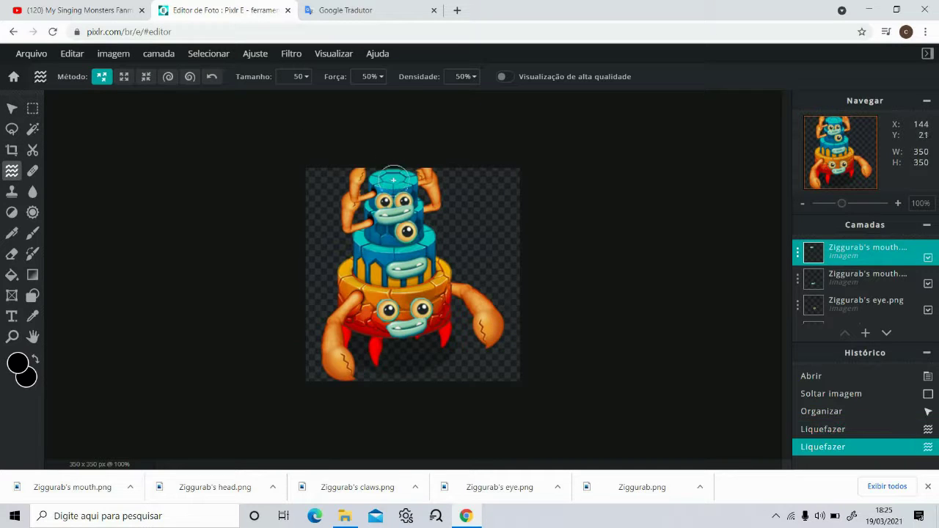
left_click(392, 161)
left_click(393, 163)
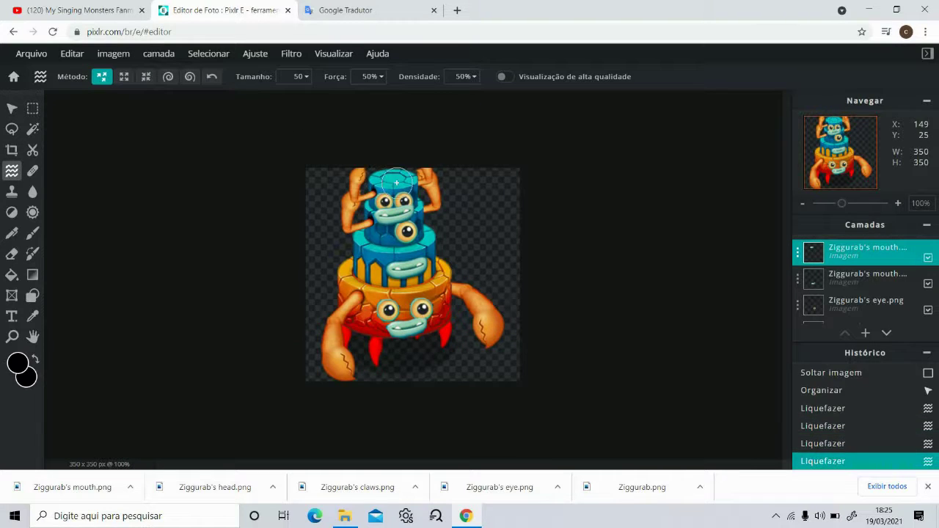
left_click(396, 185)
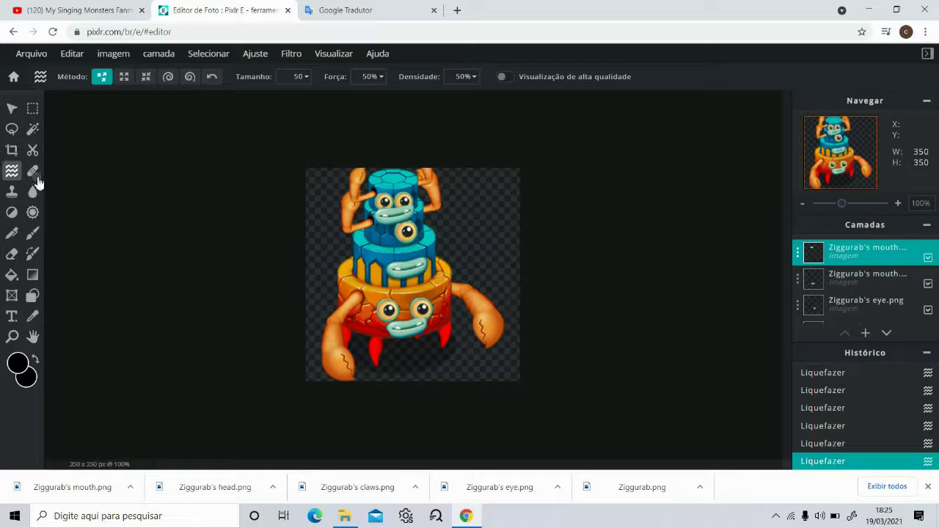
left_click(32, 170)
left_click(11, 170)
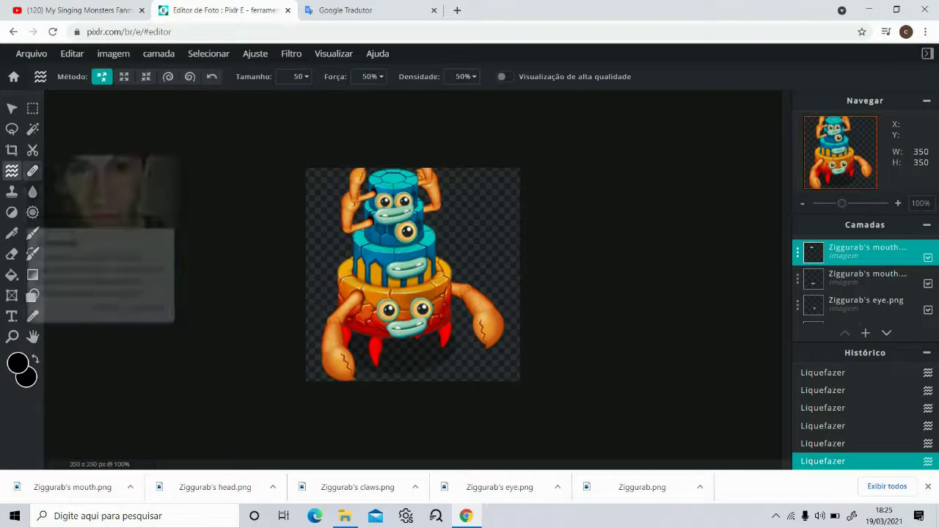
left_click(403, 170)
Step: Bend the topmost head's mouth into a curved smile with the Liquify tool
scroll(351, 286, "up", 5)
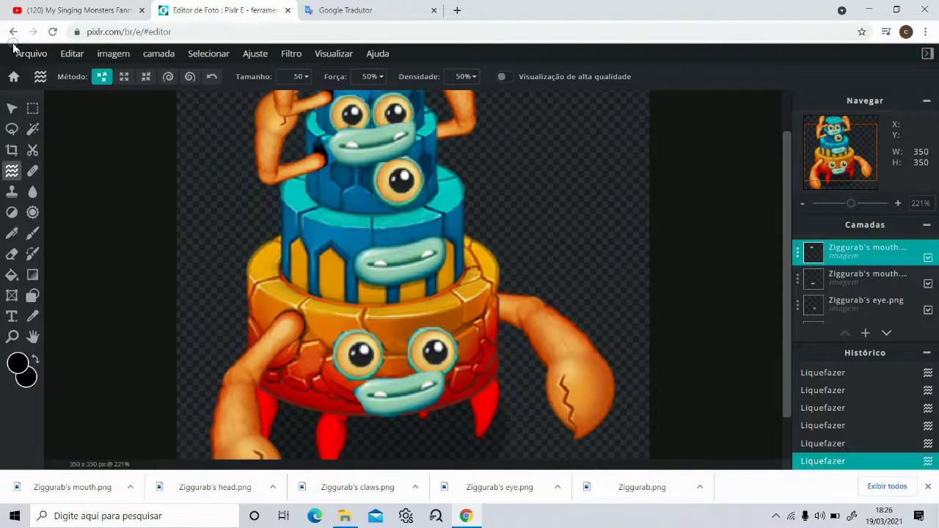
left_click(13, 32)
left_click(33, 31)
scroll(499, 205, "up", 2)
left_click(783, 168)
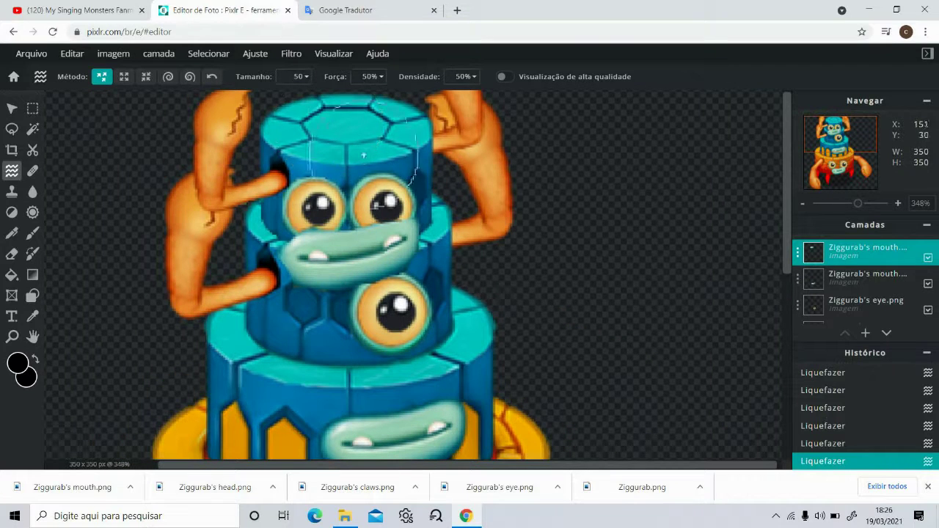
mouse_move(364, 255)
left_mouse_down()
mouse_move(352, 301)
mouse_move(378, 249)
mouse_move(372, 220)
left_mouse_up()
scroll(671, 316, "down", 4)
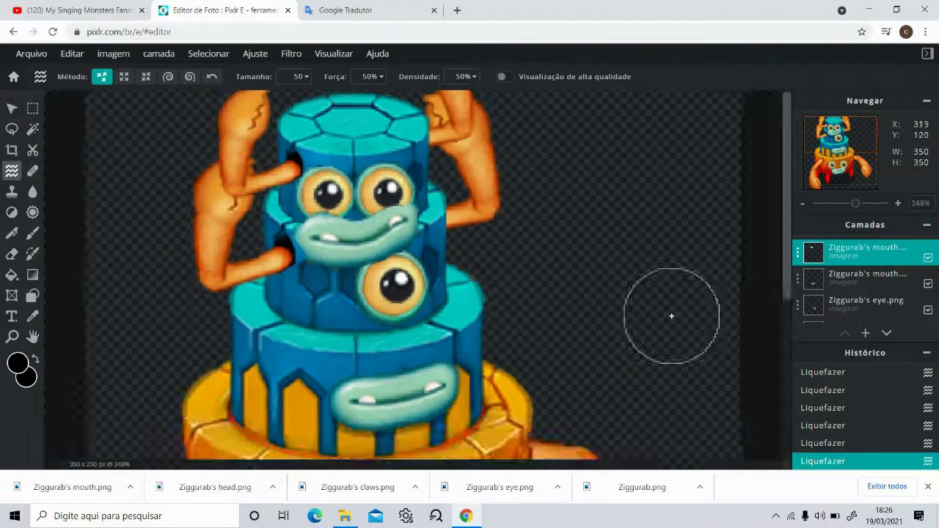
Step: Try to bend the mouth on the blue tier above the orange base with the Liquify tool
mouse_move(405, 256)
left_mouse_down()
mouse_move(405, 278)
mouse_move(411, 271)
left_mouse_up()
scroll(411, 271, "up", 4)
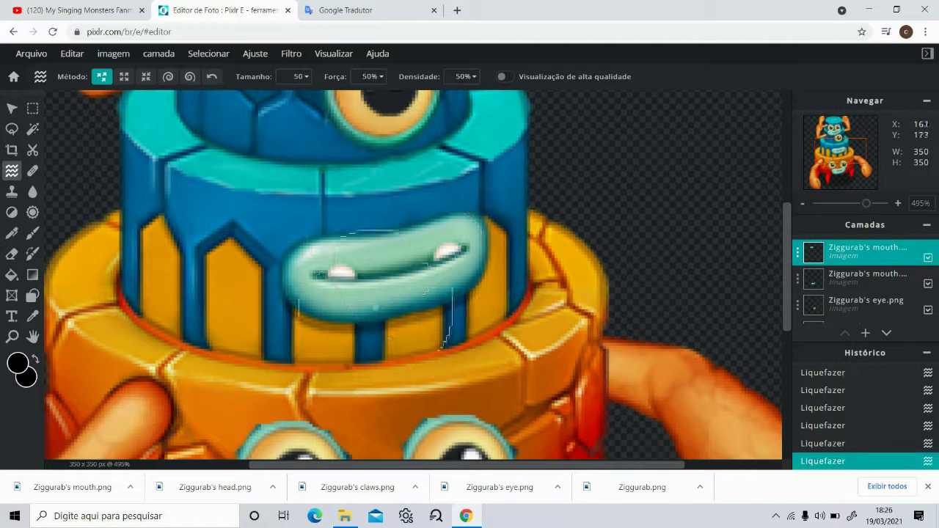
left_click_drag(371, 284, 398, 272)
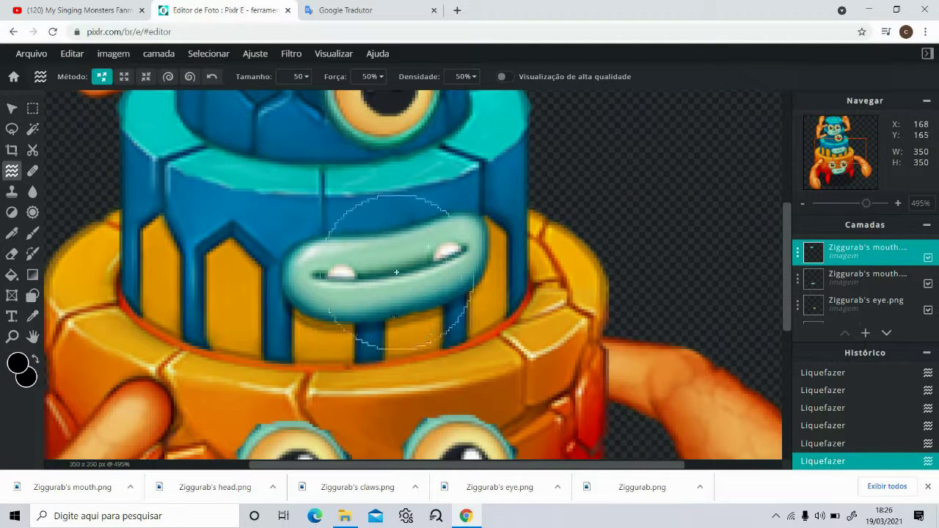
scroll(398, 272, "down", 5)
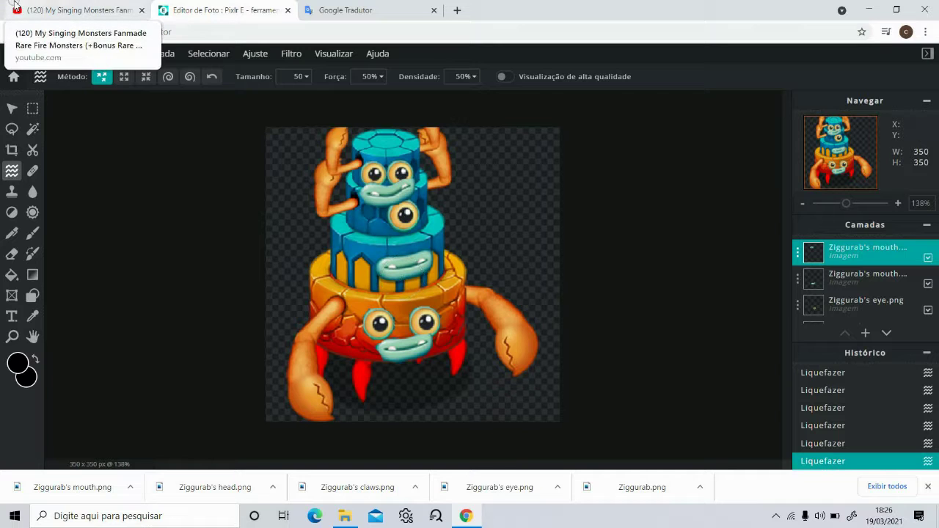
left_click(32, 234)
left_click(15, 363)
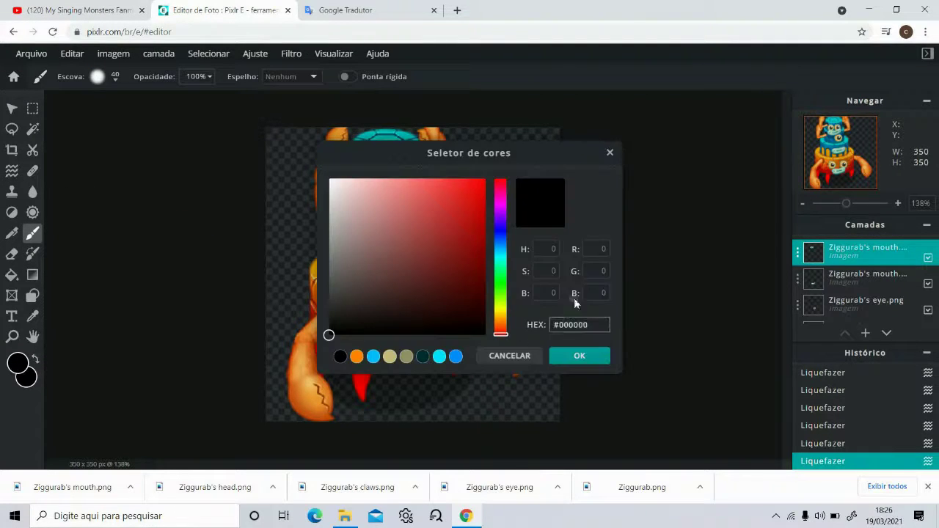
left_click(612, 153)
Step: Sample the turquoise of the topmost head and paint over its upper edge with the size 40 brush
left_click(32, 316)
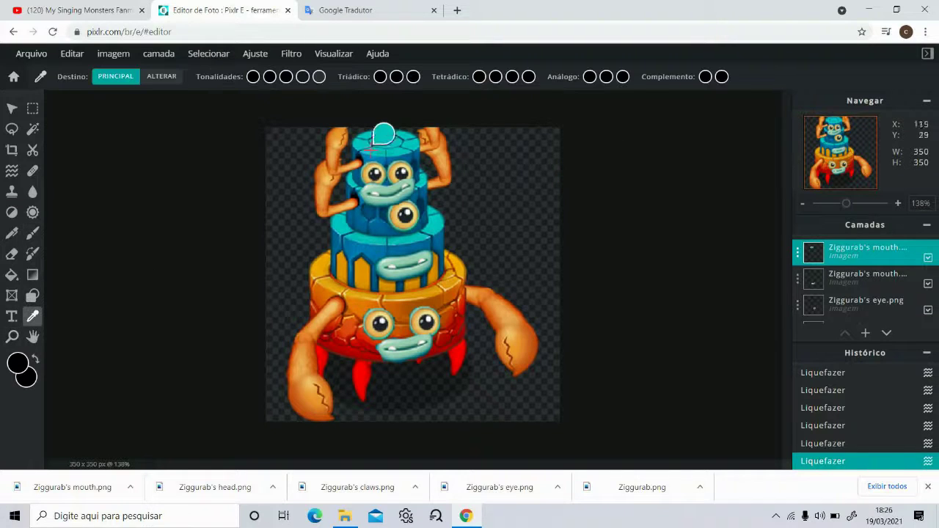
left_click(393, 131)
left_click(32, 234)
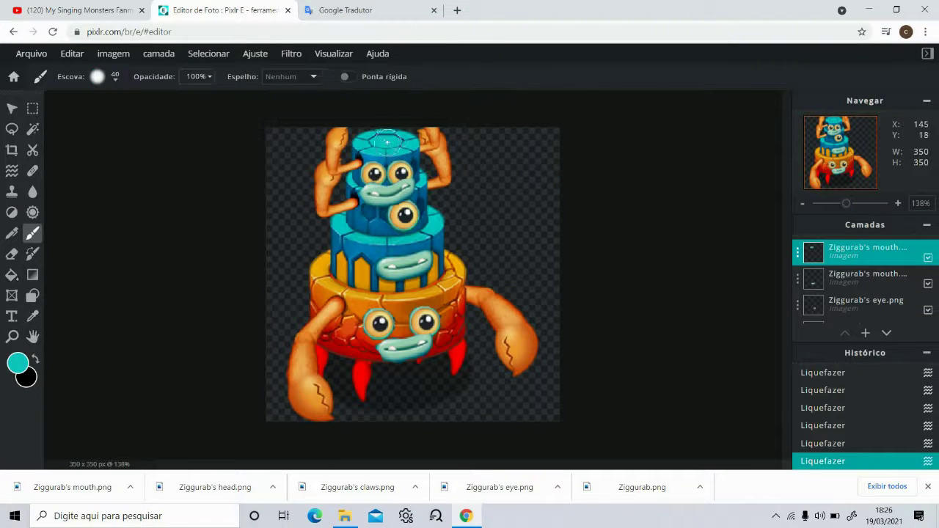
left_click(389, 129)
Step: Compare the edited heads with the monster in the Fanmade Rare Fire Monsters reference video
left_click(96, 10)
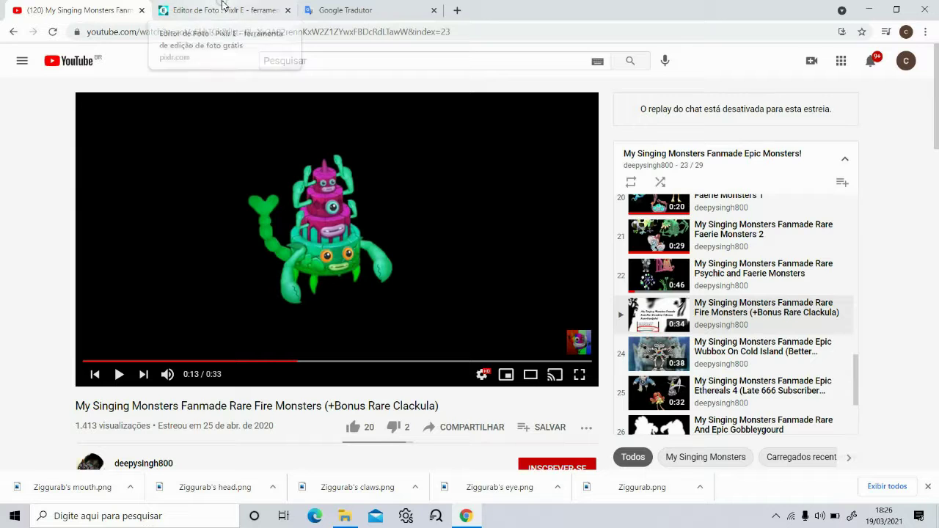
left_click(225, 6)
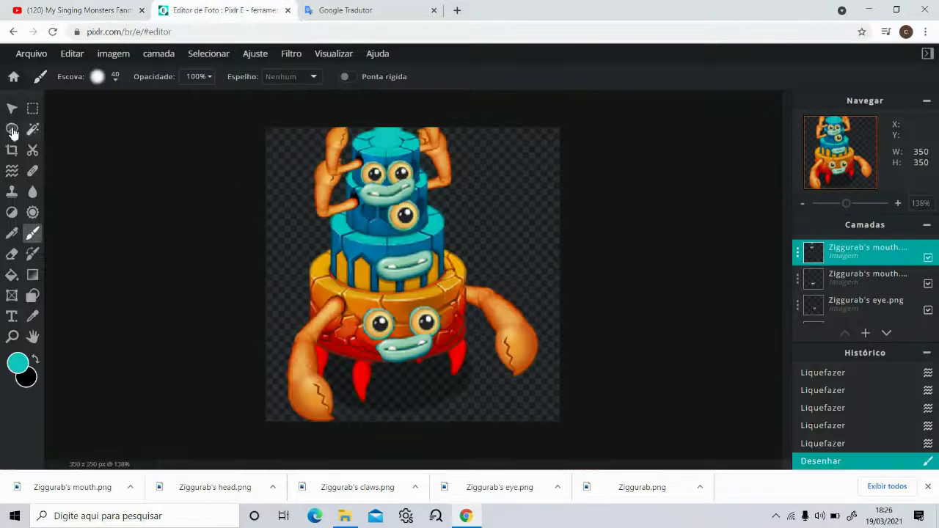
left_click(40, 6)
left_click(180, 4)
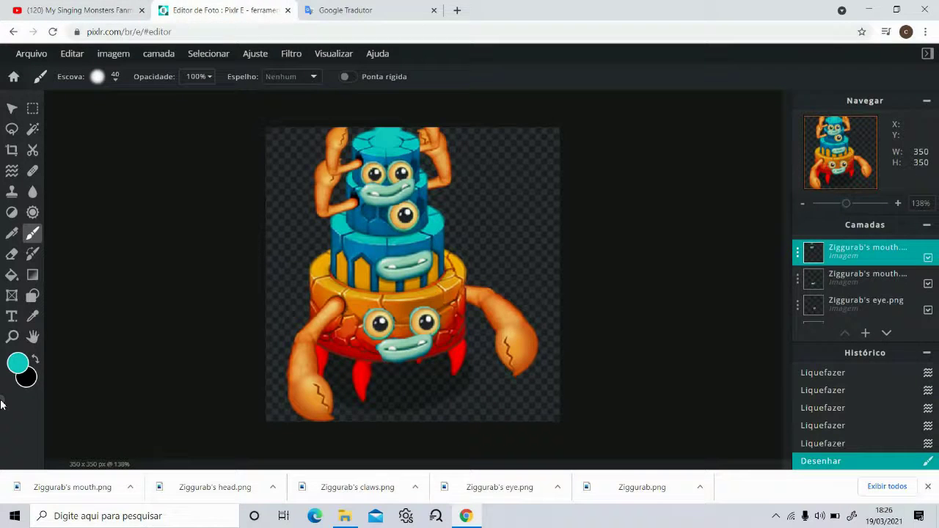
Step: Sample orange from the base tier and paint a tail rising beside the monster's body above its front claw
left_click(32, 317)
left_click(332, 271)
left_click(32, 233)
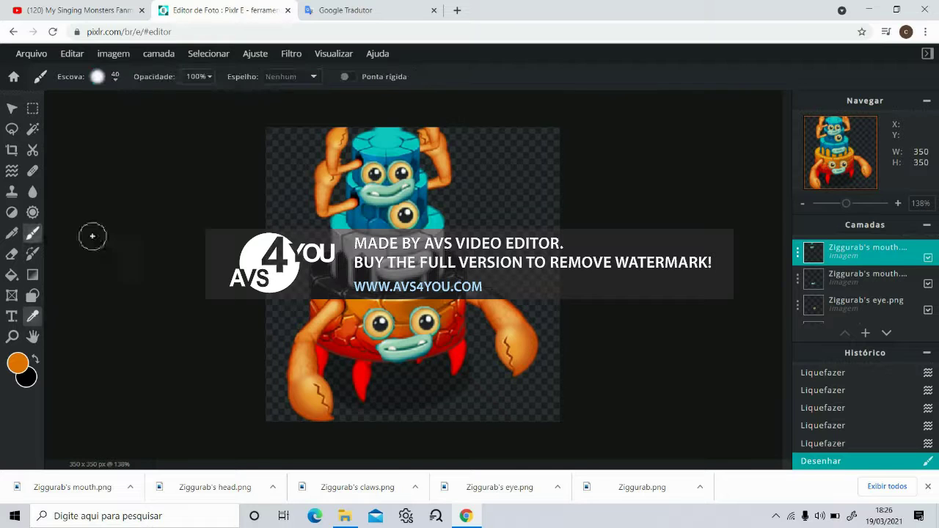
mouse_move(311, 281)
left_mouse_down()
mouse_move(275, 226)
mouse_move(271, 191)
mouse_move(282, 196)
mouse_move(290, 177)
left_mouse_up()
Step: Check the painted orange tail against the tail of the monster in the reference video
left_click(77, 10)
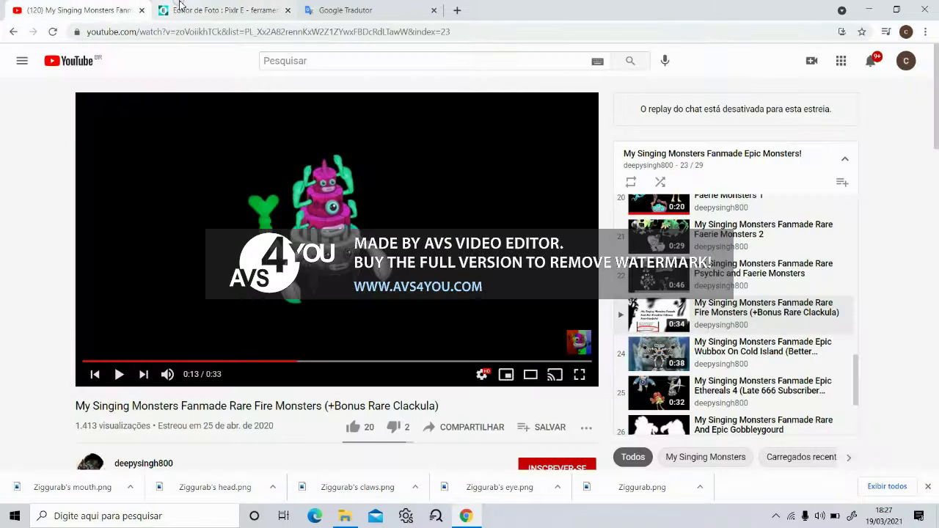
left_click(220, 10)
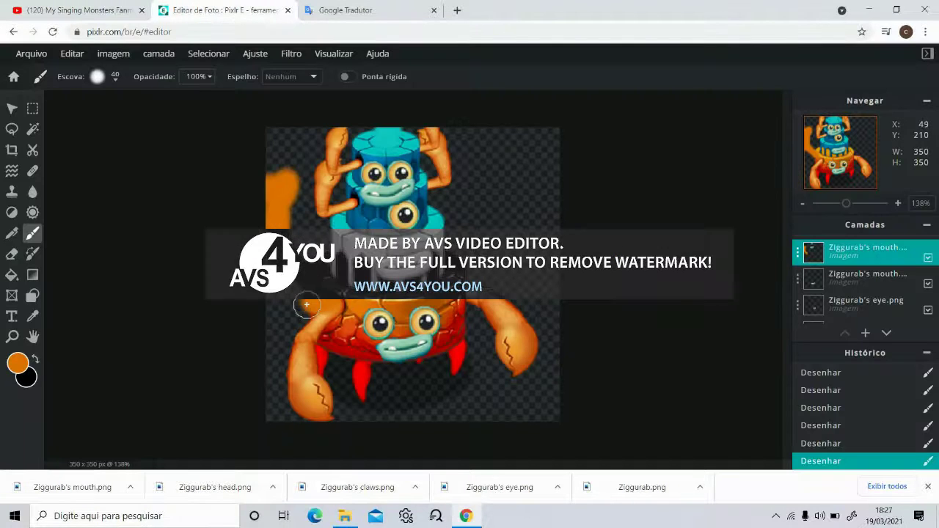
left_click(29, 7)
left_click(221, 11)
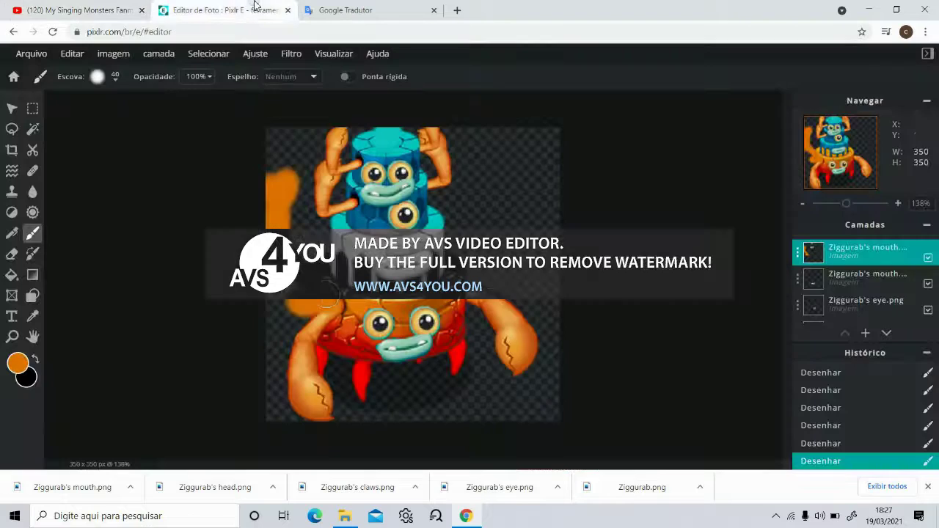
left_click(110, 10)
left_click(178, 7)
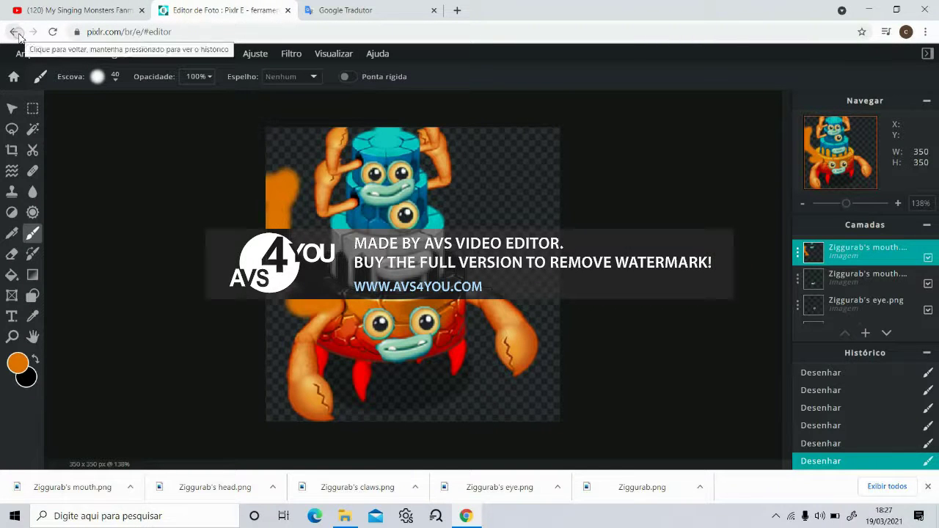
scroll(545, 421, "down", 3)
scroll(535, 426, "up", 4)
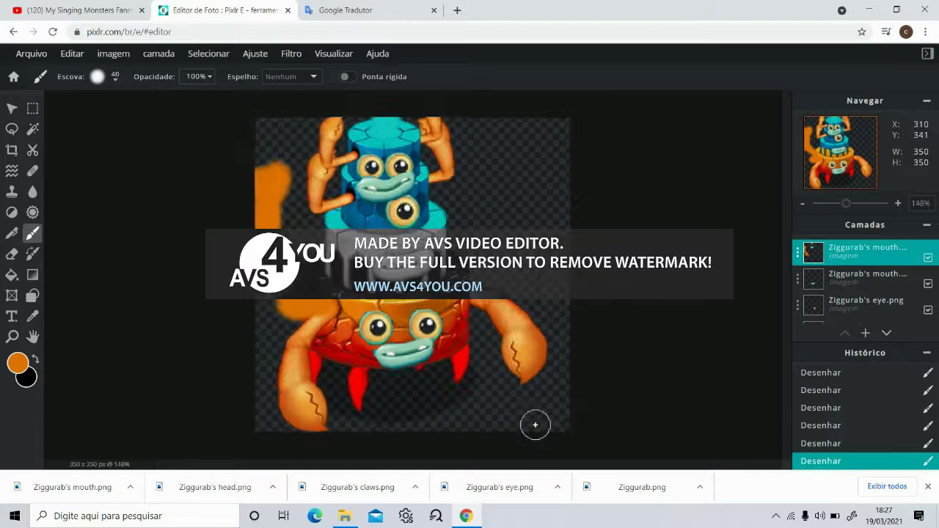
Step: Save the finished monster as a PNG named Ziggurab at 350 x 350 pixels
left_click(928, 486)
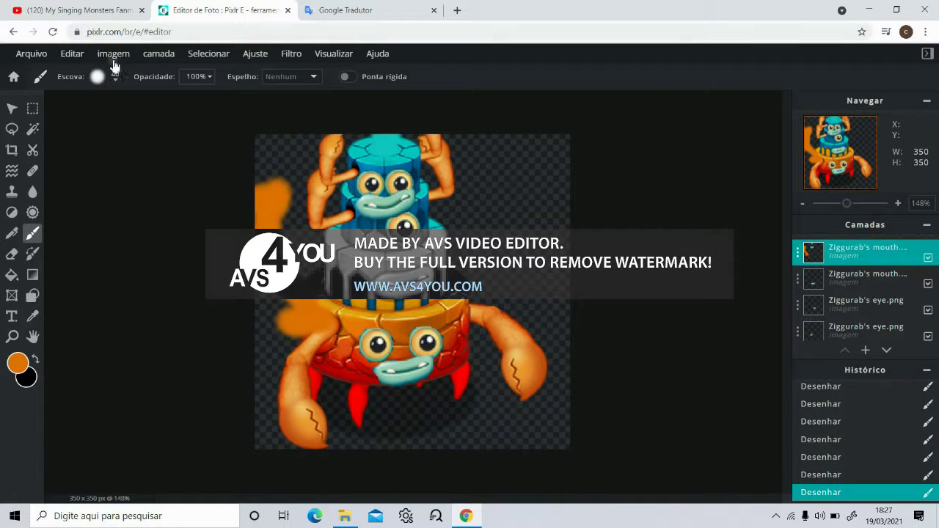
left_click(113, 56)
left_click(32, 53)
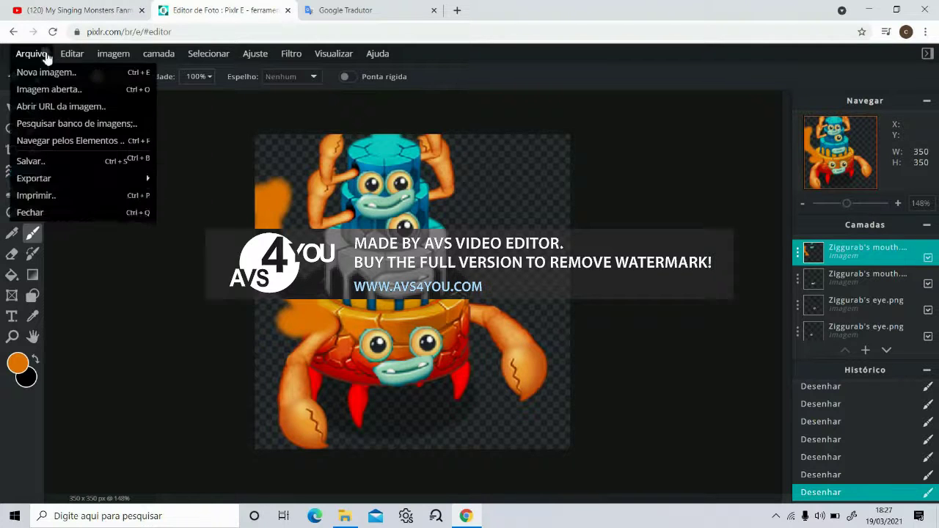
left_click(56, 164)
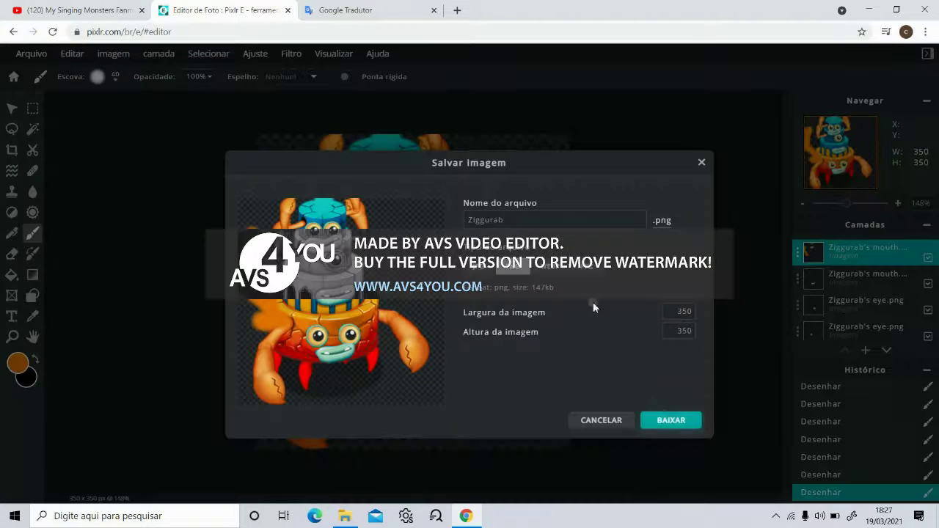
left_click(668, 421)
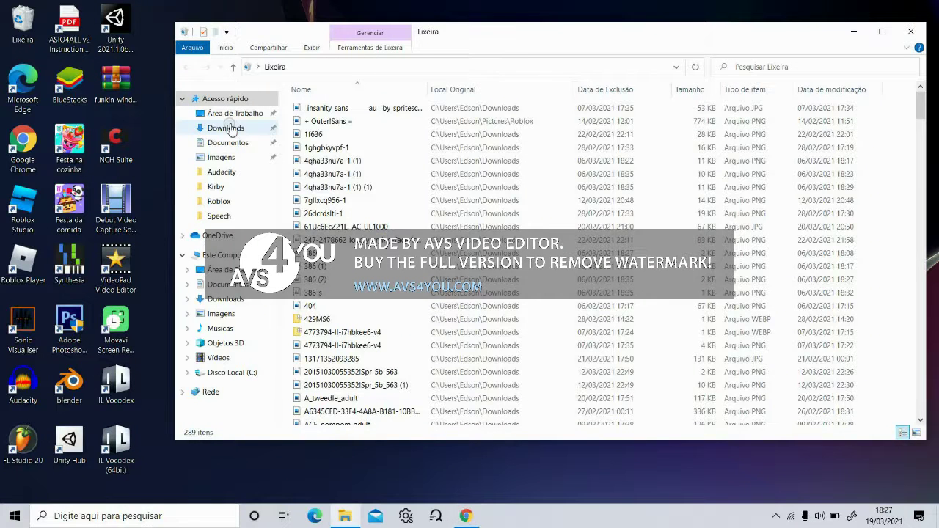
Step: Show the Downloads folder in File Explorer, and start VEGAS Pro 15.0, dismissing its news and upgrade windows
left_click(229, 128)
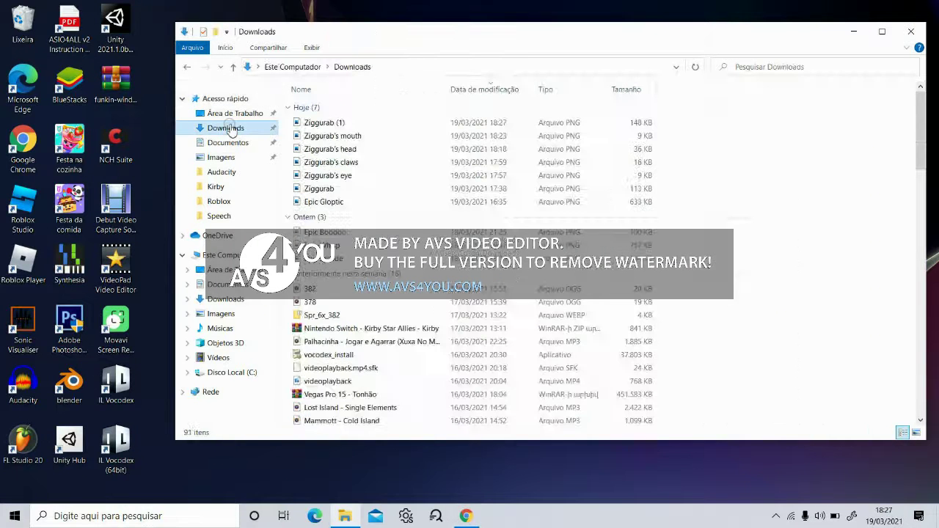
left_click(147, 524)
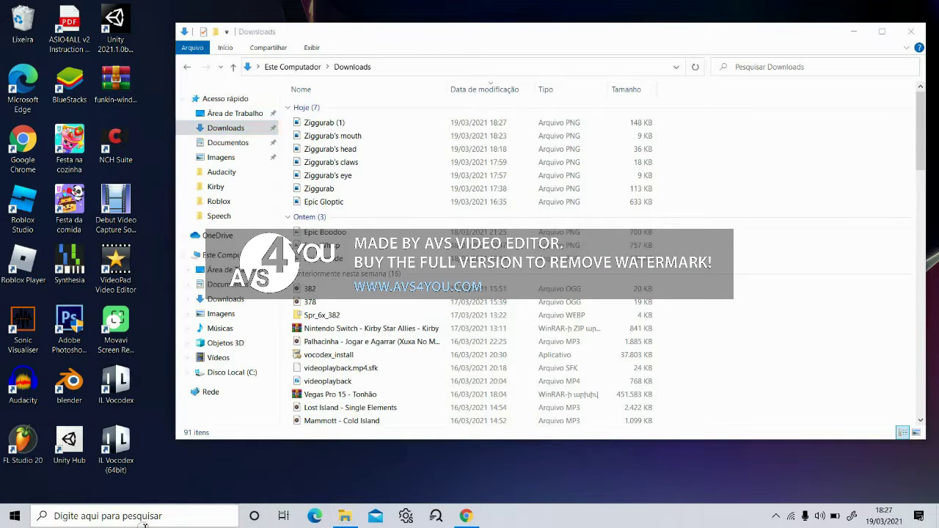
type("vega")
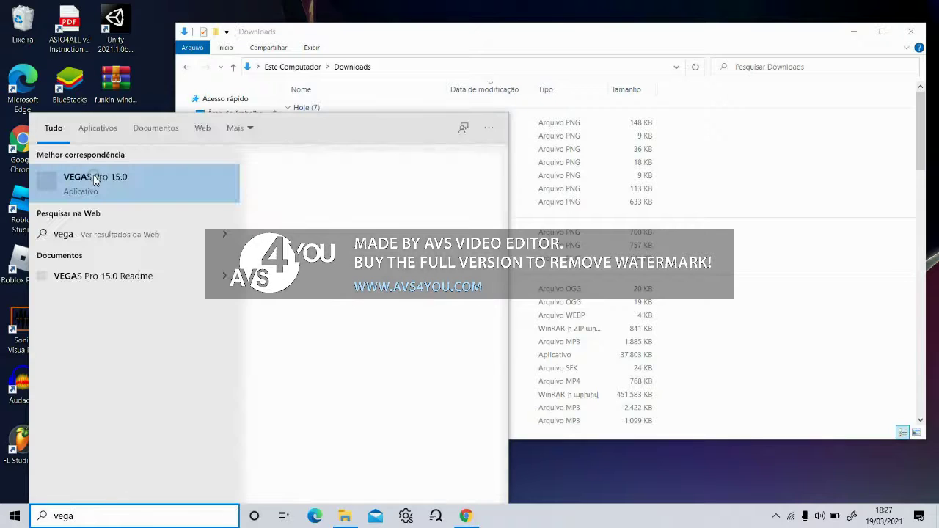
left_click(94, 180)
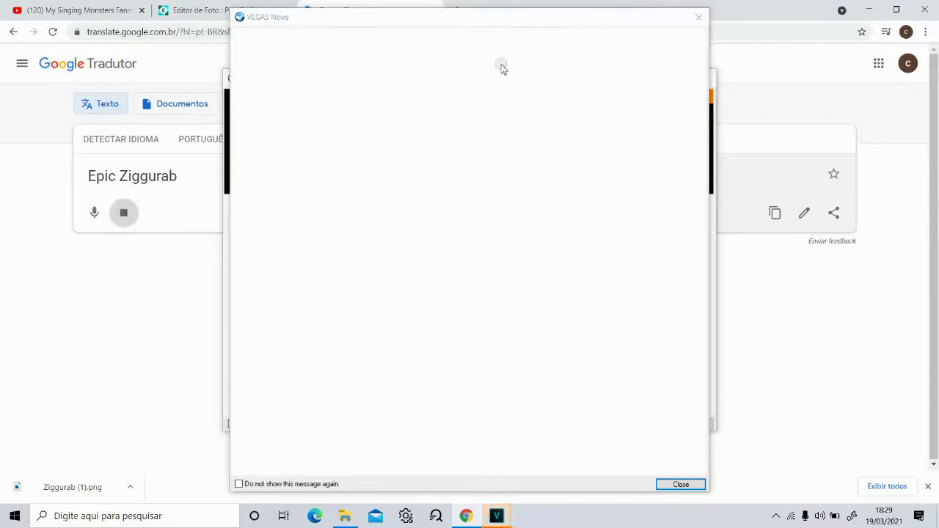
left_click(698, 19)
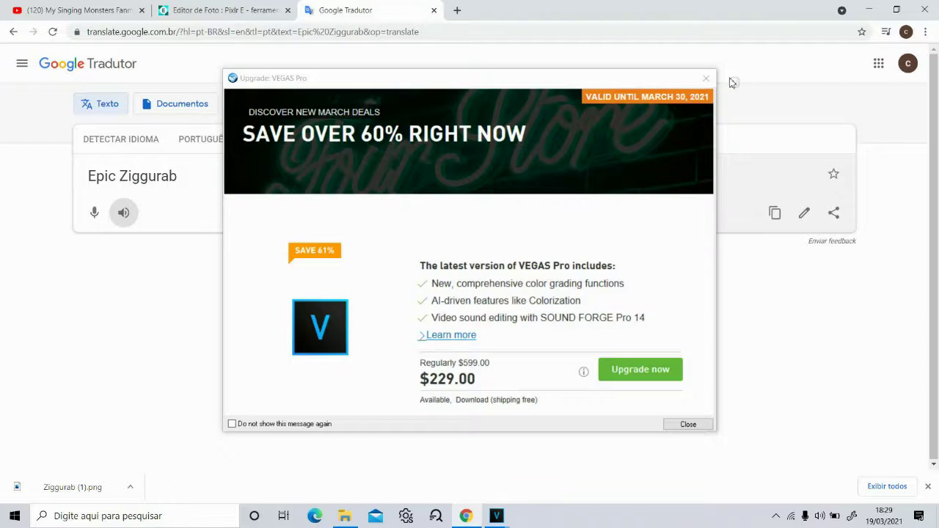
left_click(706, 78)
Step: Add Ziggurab (1).png from the Downloads folder to the start of the VEGAS Pro timeline
mouse_move(496, 516)
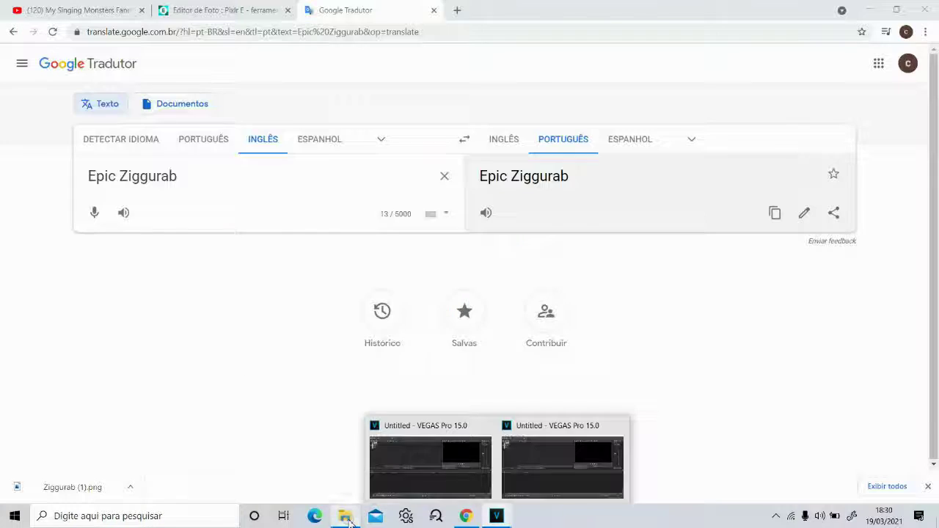
left_click(345, 515)
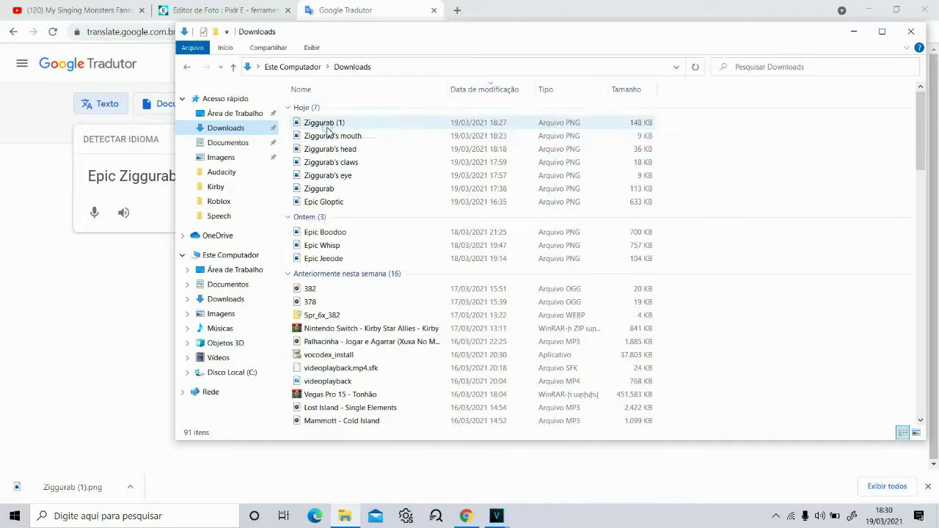
left_click_drag(352, 122, 40, 320)
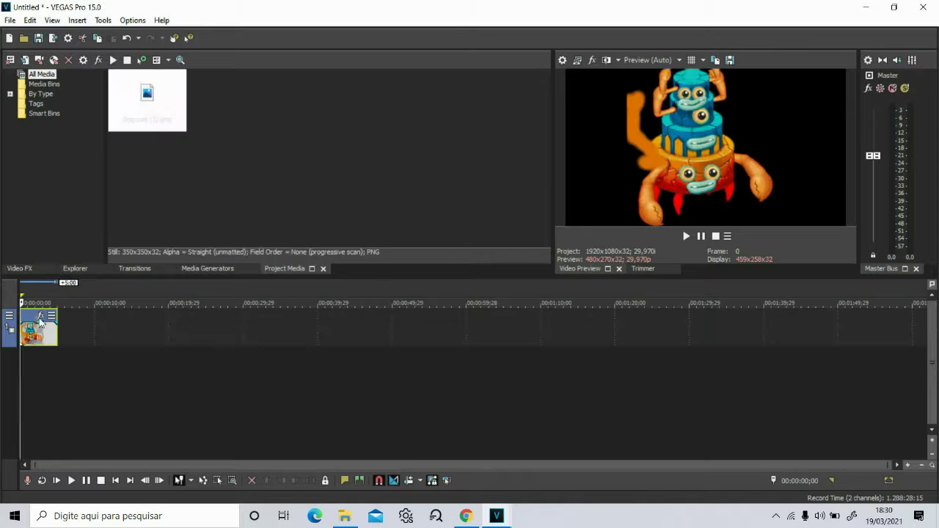
Step: Add the VEGAS HSL Adjust effect to the Ziggurab (1) clip on the timeline
left_click(40, 320)
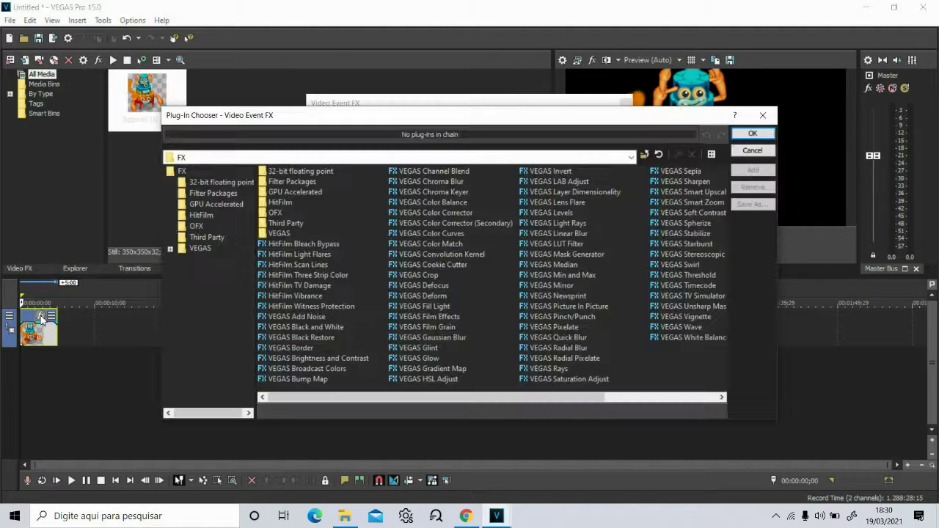
double_click(429, 379)
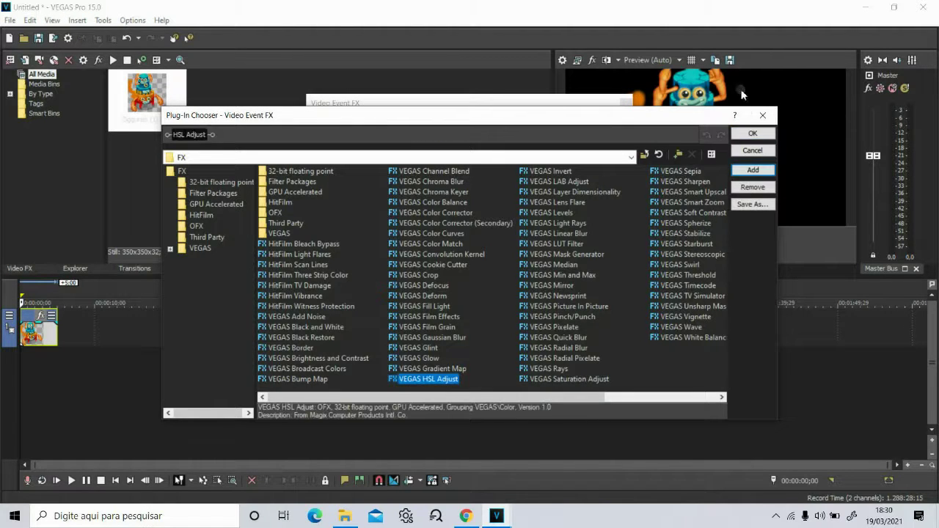
left_click(752, 134)
Step: Set the clip's HSL Adjust hue shift to 0,293, comparing the colours with the monster in the YouTube reference video, and close the effect settings
left_click_drag(365, 193, 454, 197)
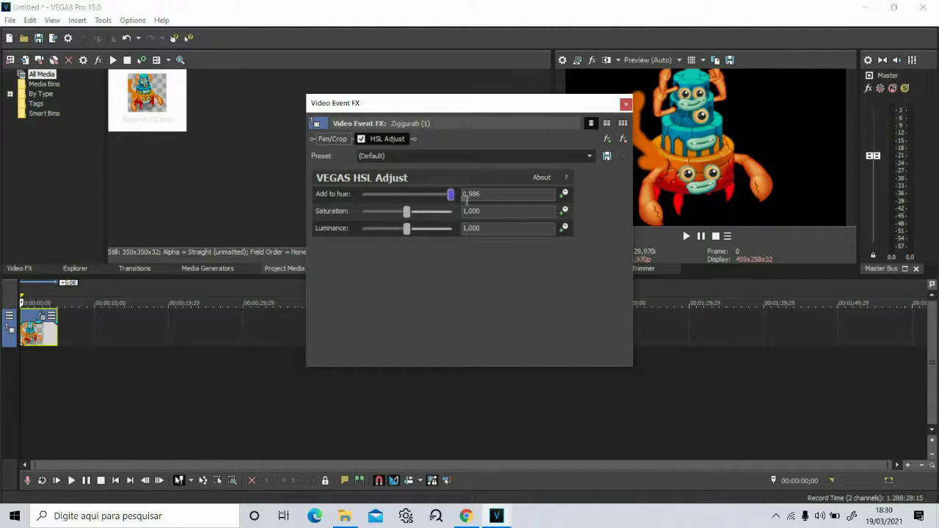
mouse_move(452, 193)
left_mouse_down()
mouse_move(419, 193)
mouse_move(434, 193)
left_mouse_up()
left_click(465, 516)
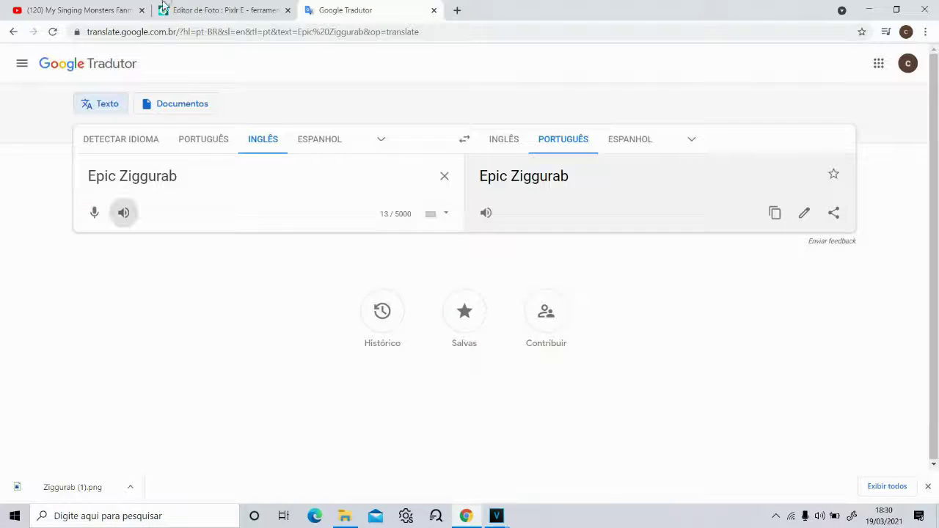
left_click(73, 9)
left_click(497, 516)
left_click(550, 463)
left_click_drag(437, 193, 393, 203)
left_click(465, 515)
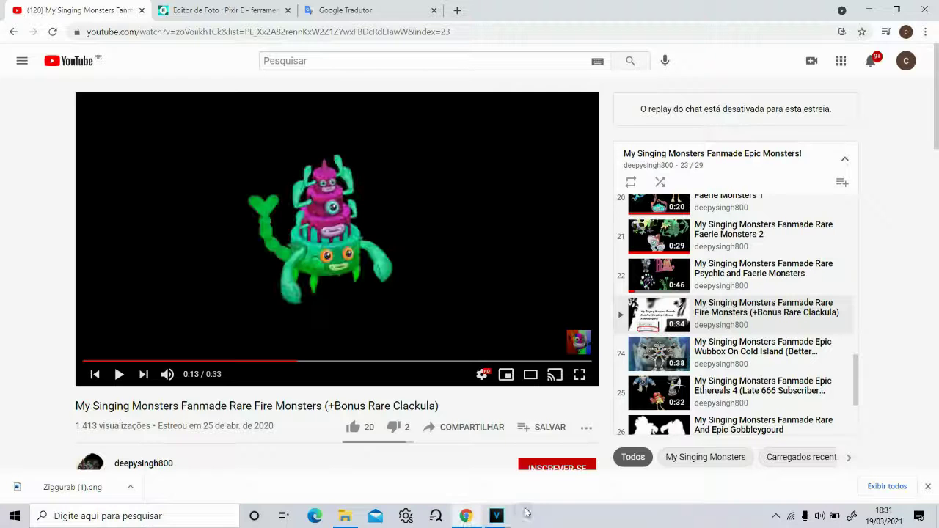
left_click(497, 516)
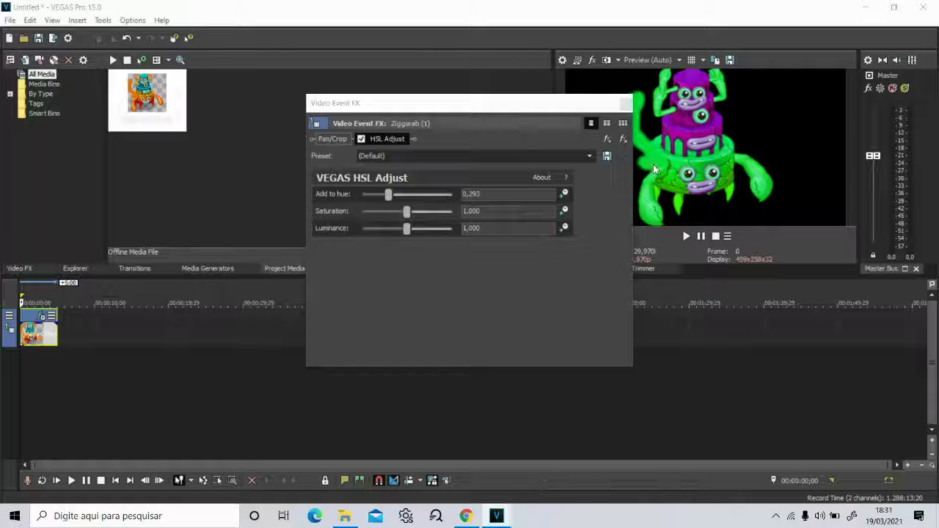
left_click(626, 102)
Step: Save the preview frame as a PNG snapshot named Epic Ziggurab in the Documents folder, checking the name's spelling in Google Tradutor
left_click(732, 65)
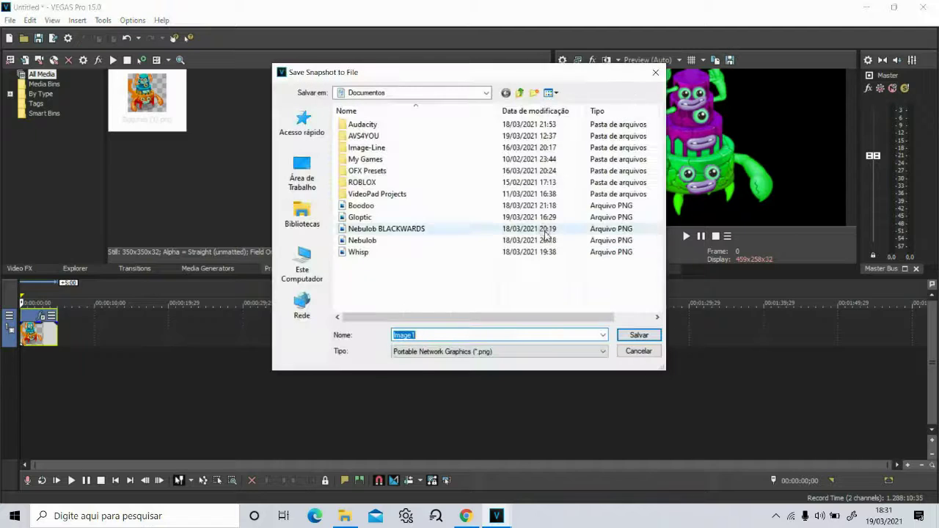
key("BackSpace")
type("Epic ")
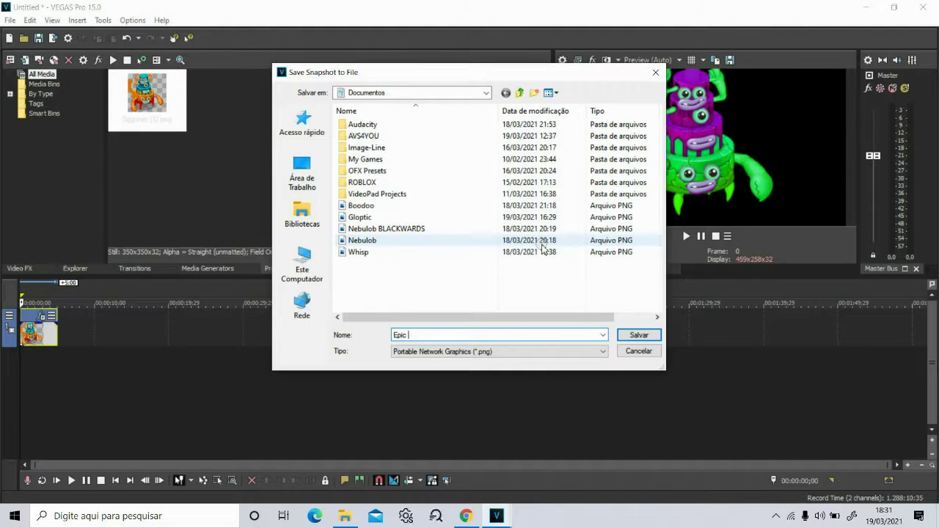
type("Zigg")
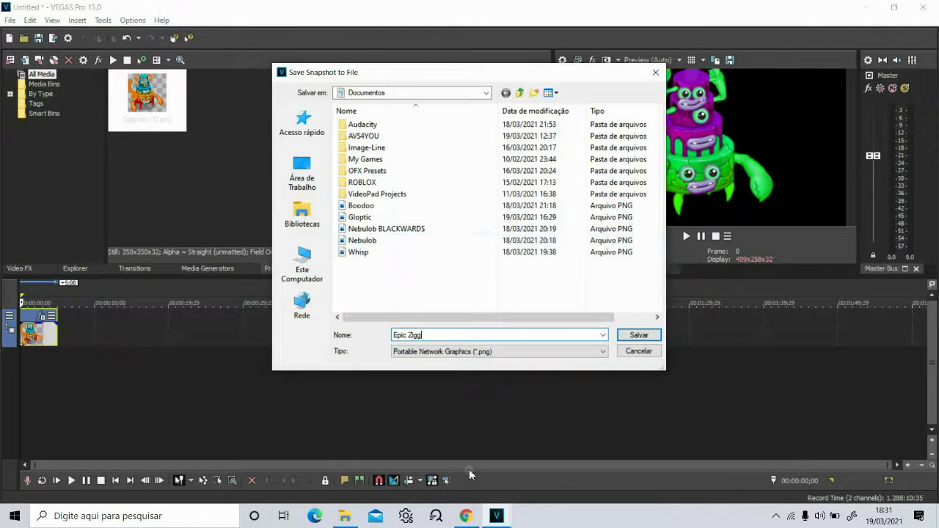
left_click(466, 516)
left_click(562, 462)
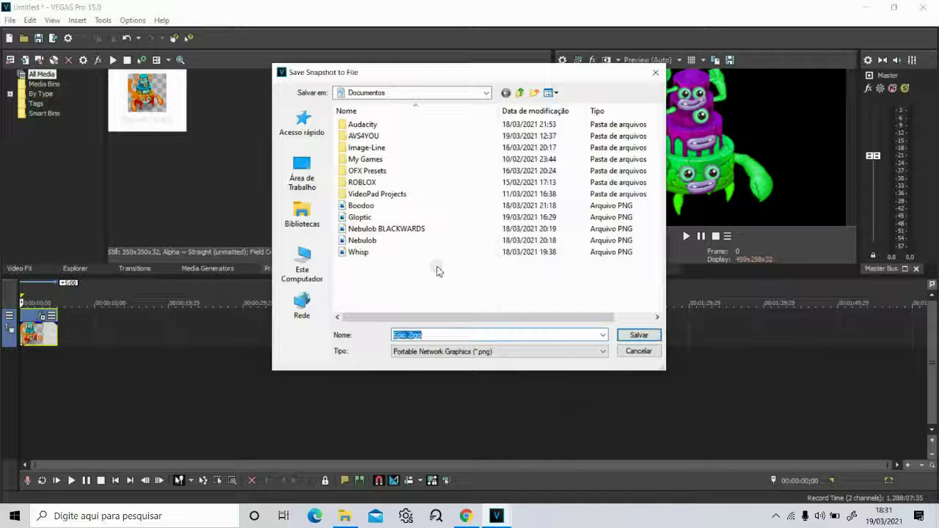
left_click(466, 516)
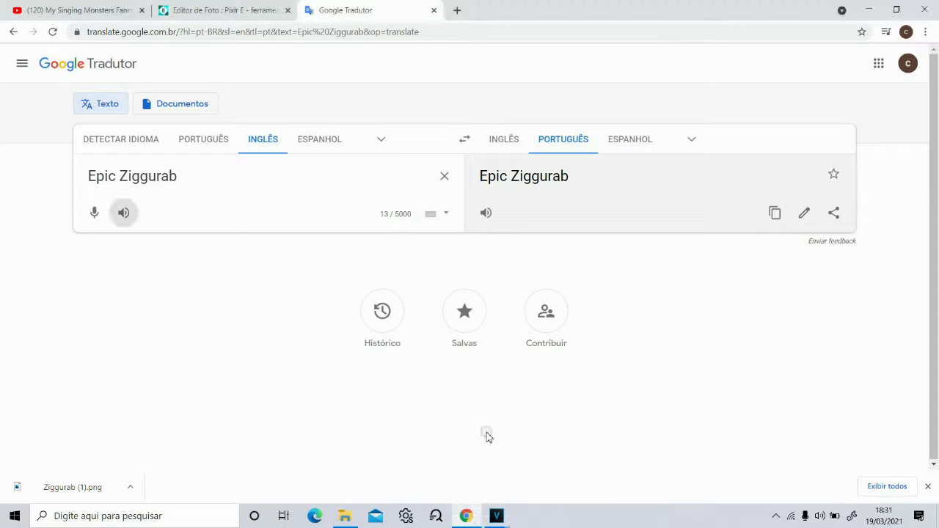
mouse_move(497, 516)
left_click(562, 463)
left_click(473, 335)
type("ura")
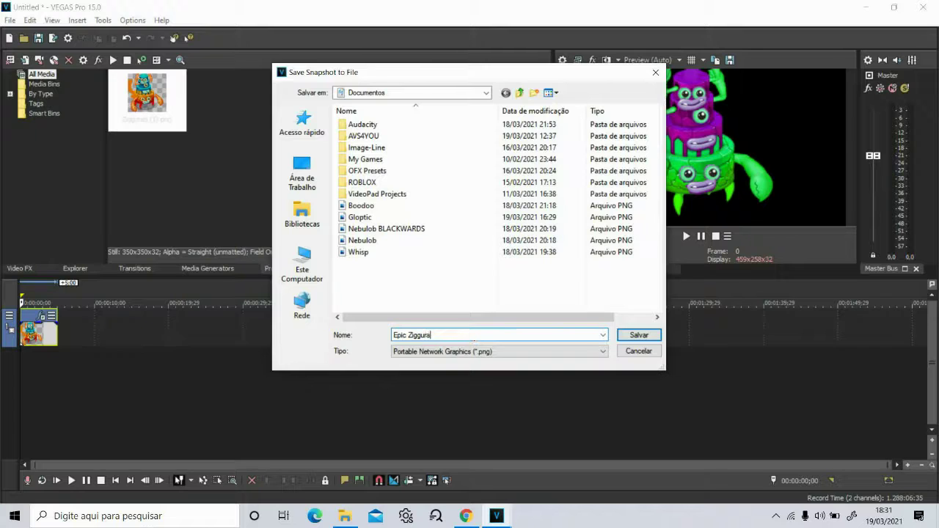
type("b")
left_click_drag(439, 335, 373, 340)
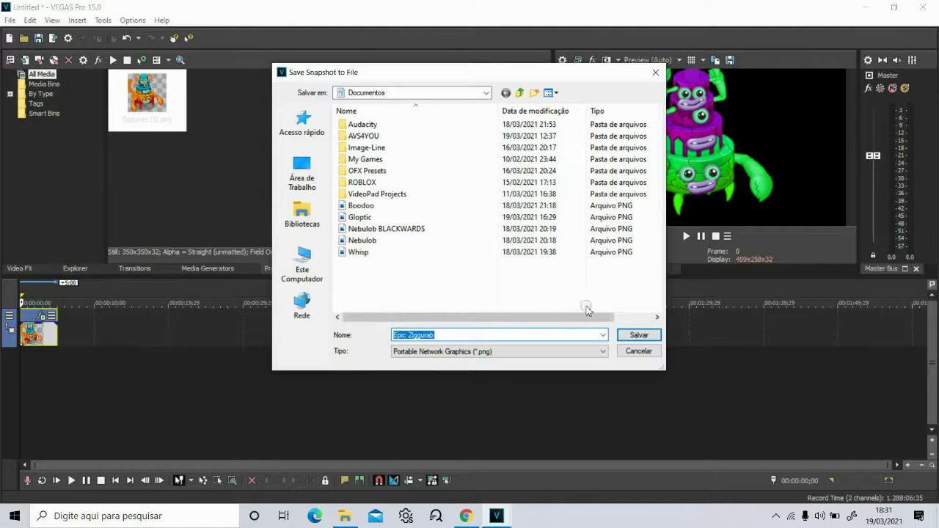
left_click(632, 335)
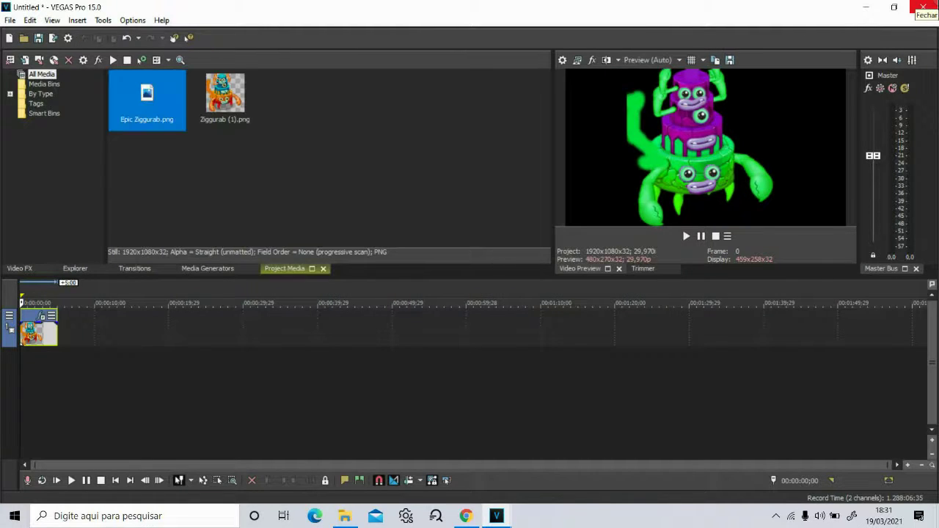
Step: Close VEGAS Pro without saving the project, and show the Downloads folder in File Explorer
left_click(923, 6)
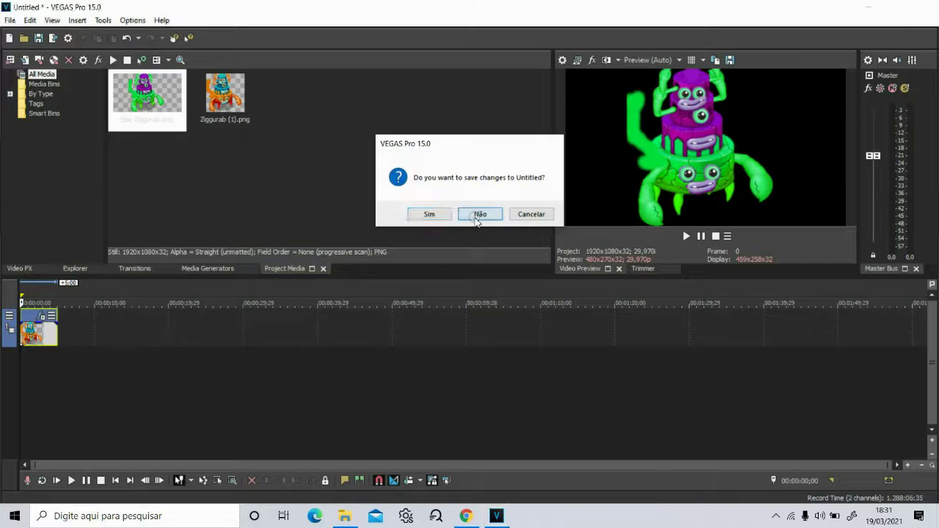
left_click(481, 217)
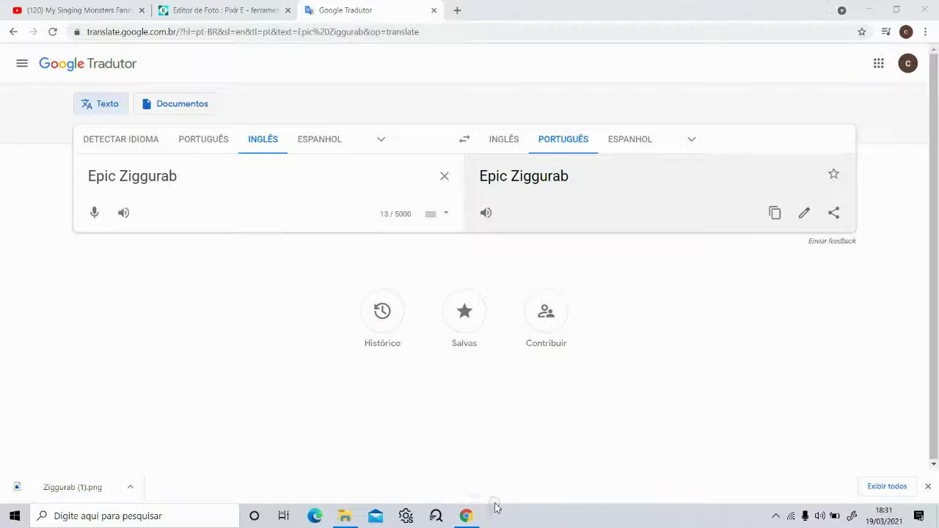
left_click(344, 516)
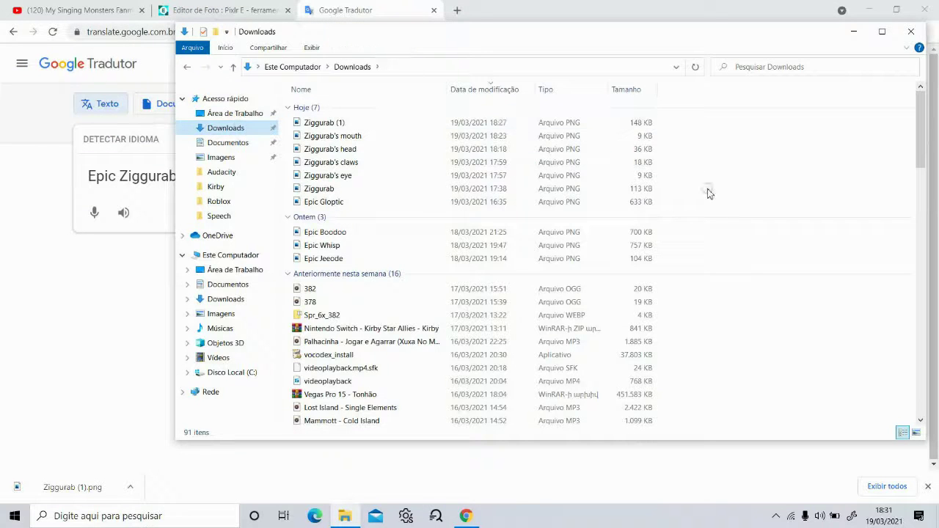
left_click(235, 98)
left_click(233, 129)
Step: Delete Ziggurab (1), Ziggurab and the Ziggurab's mouth, head, claws and eye images from the Downloads folder
left_click_drag(702, 193, 641, 122)
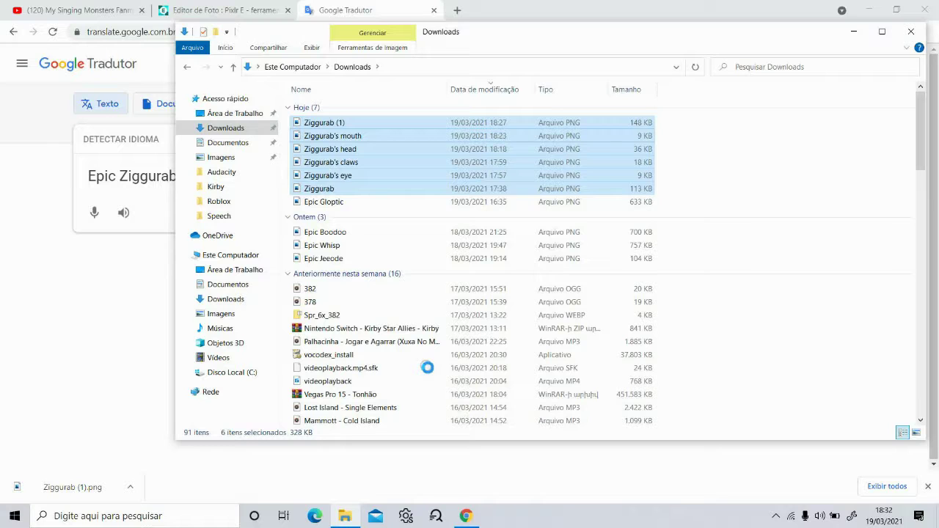
right_click(336, 133)
left_click(415, 455)
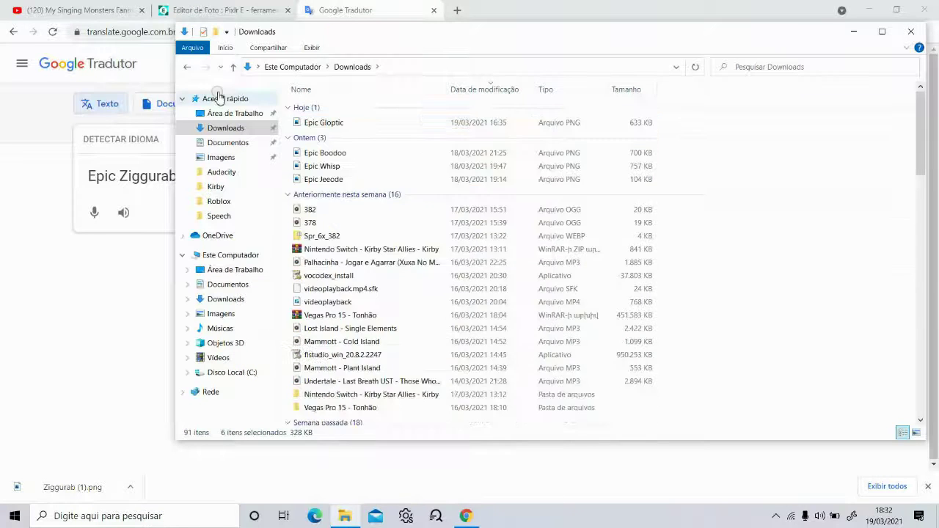
left_click(220, 98)
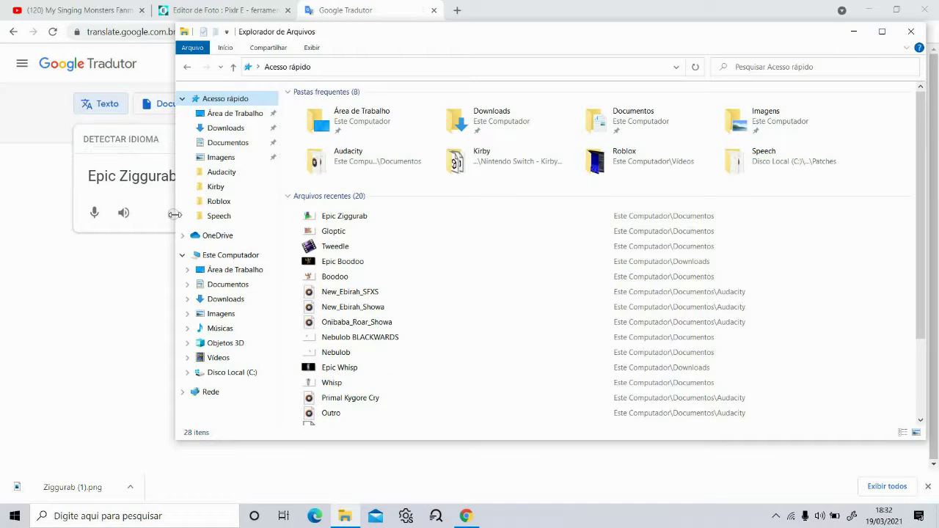
left_click(228, 128)
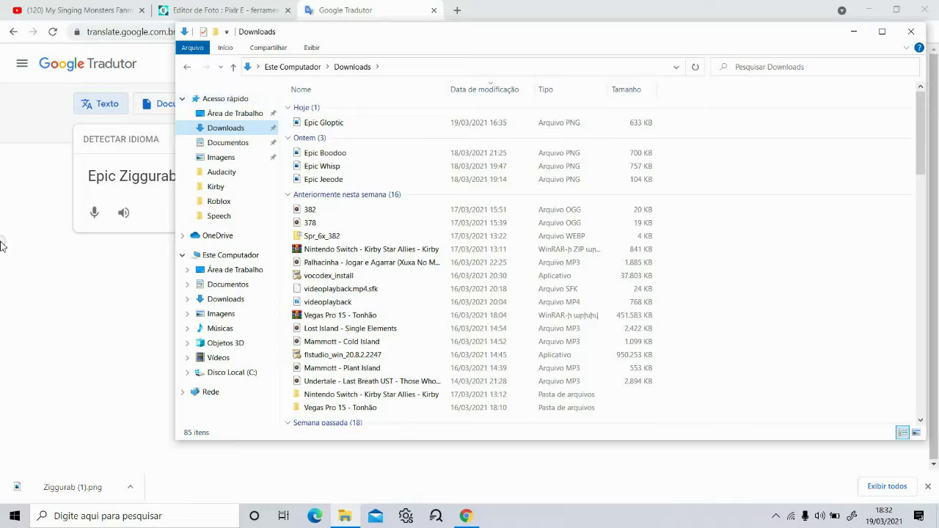
Step: Close File Explorer and the Google Tradutor and Pixlr tabs, keeping only the YouTube reference video open
left_click(109, 10)
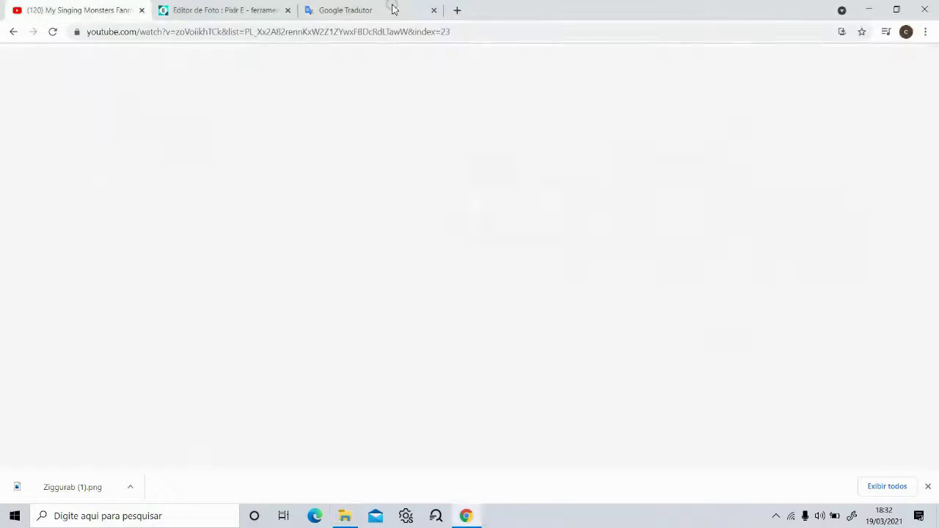
left_click(393, 8)
left_click(345, 515)
left_click(225, 98)
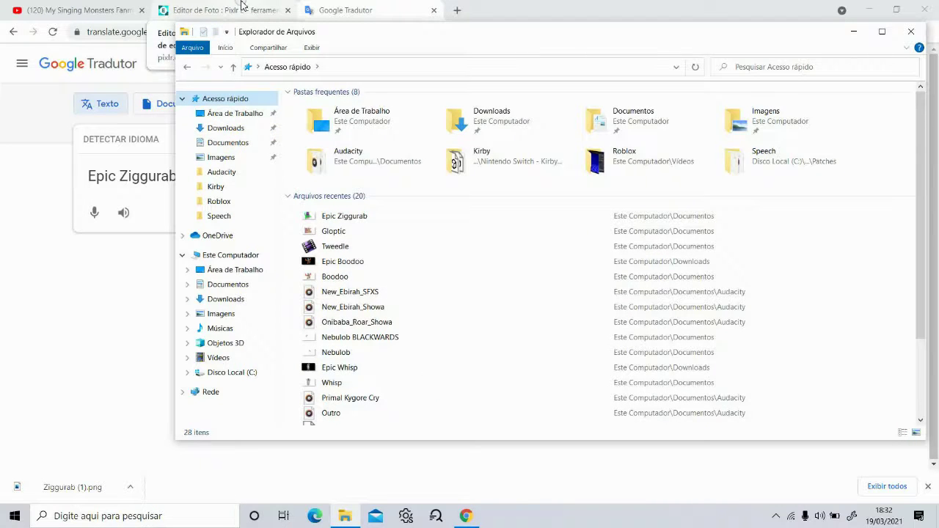
left_click(921, 38)
left_click(434, 10)
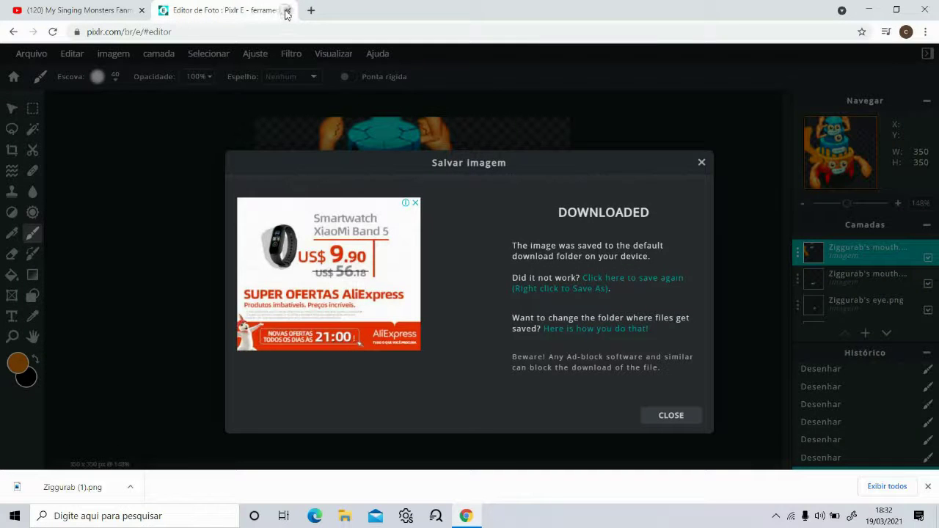
left_click(287, 10)
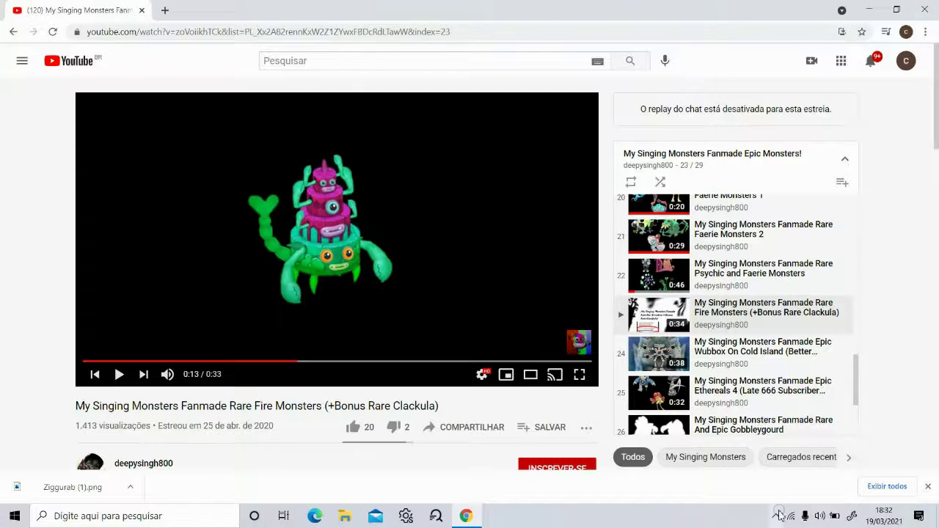